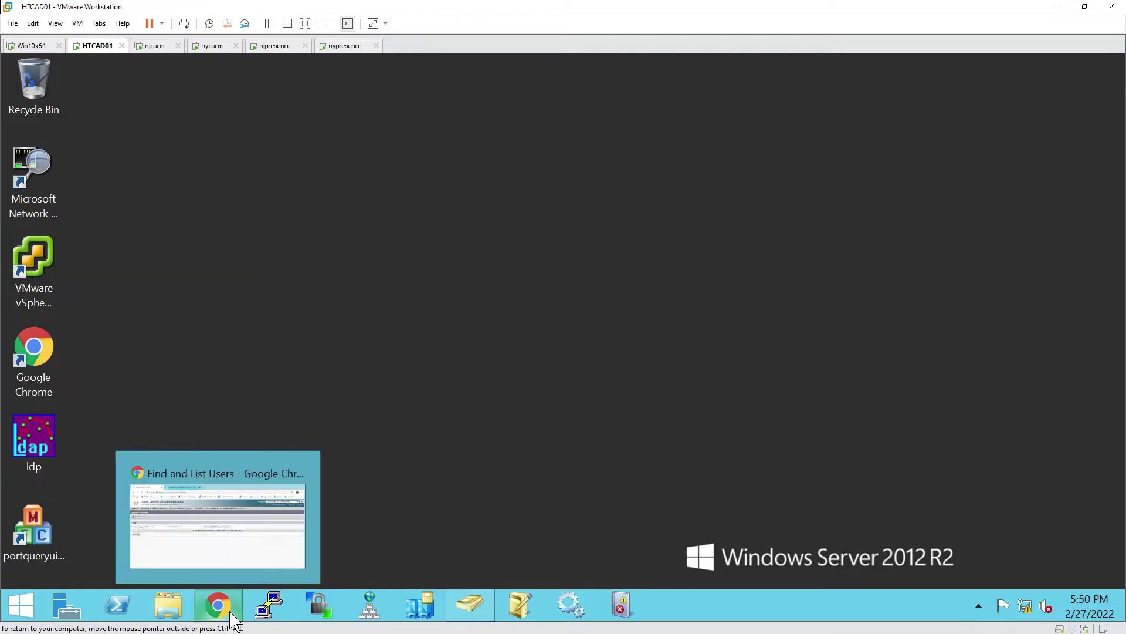
# Bring up the CM Administration browser and go to System > Enterprise Parameters.
pyautogui.click(233, 619)
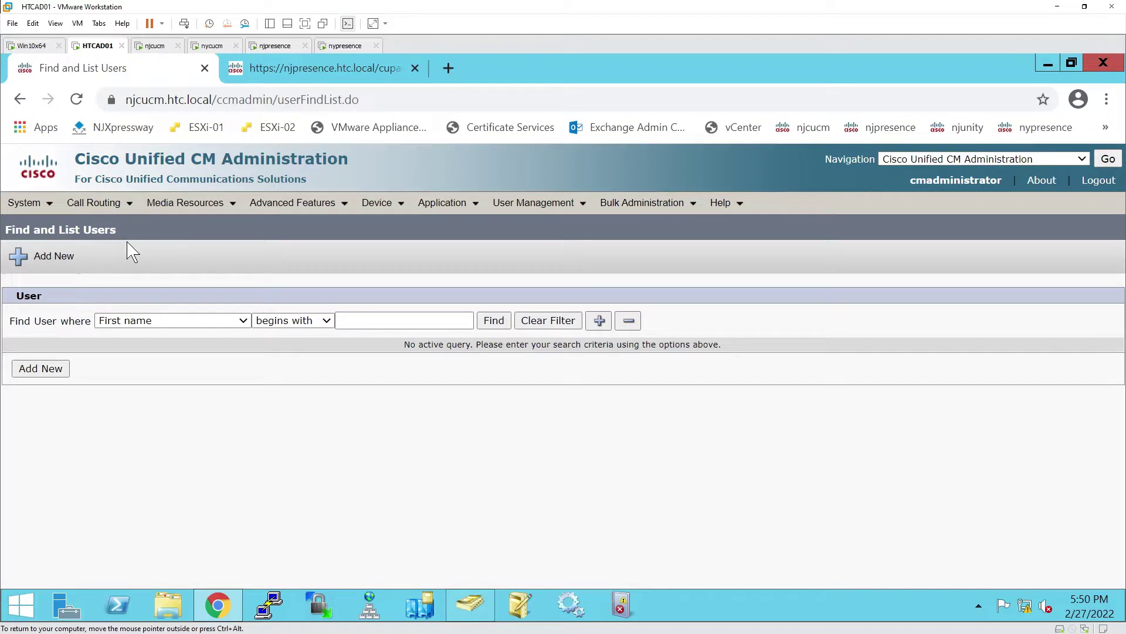
pyautogui.moveTo(44, 206)
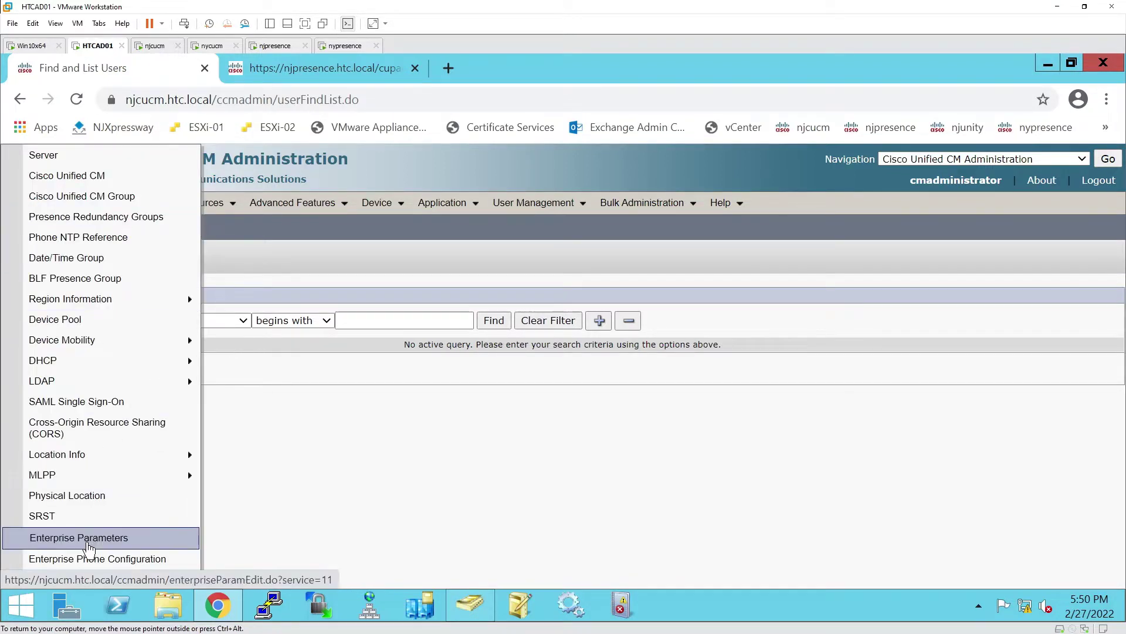
pyautogui.click(89, 539)
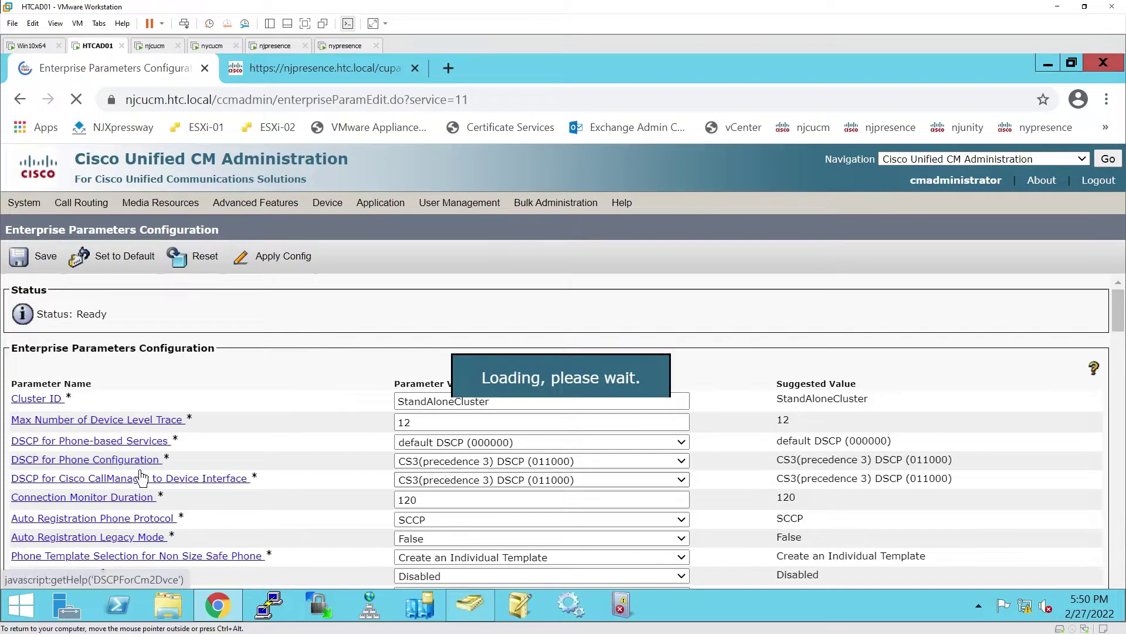
# Verify the Presence Server User Assignment Mode under User Management Parameters stays Balanced.
pyautogui.scroll(-20, 141, 478)
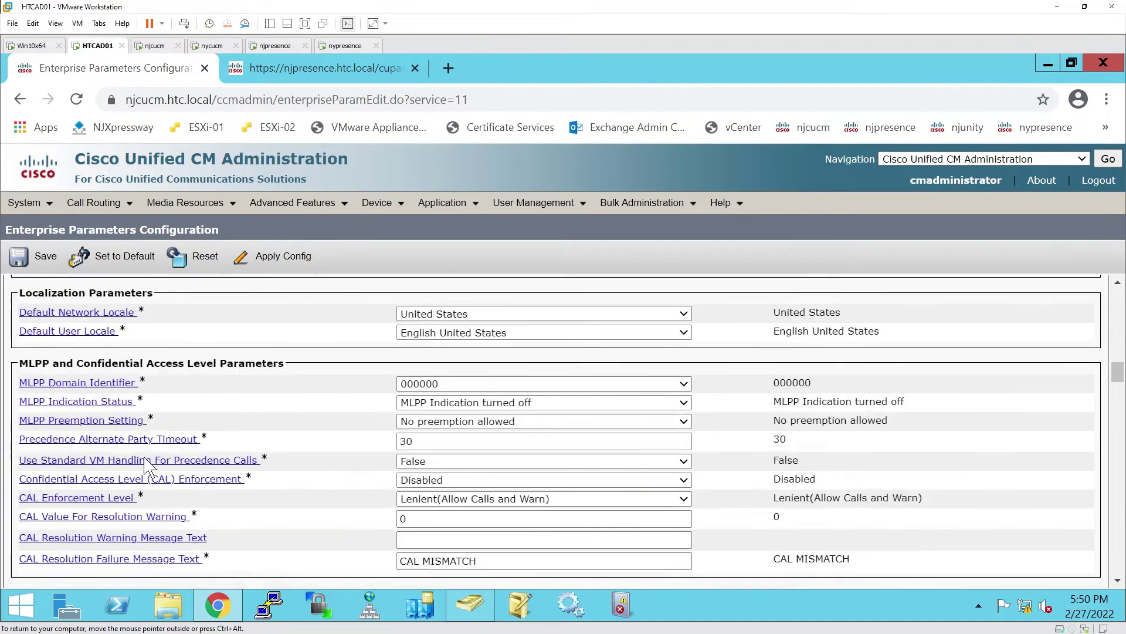
pyautogui.scroll(-15, 146, 470)
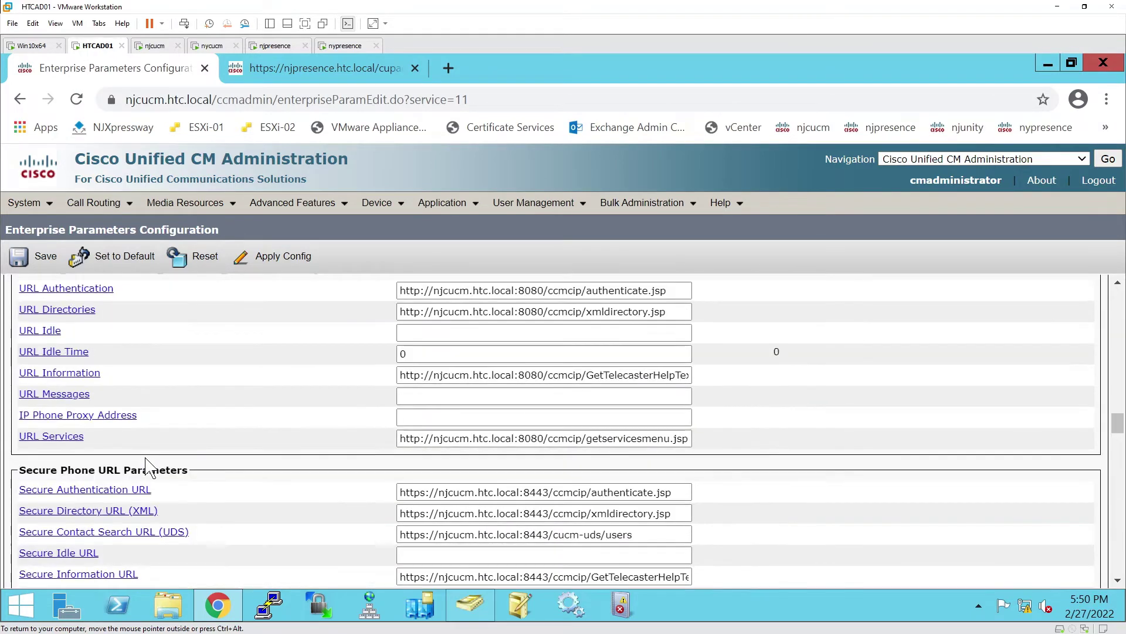
pyautogui.scroll(-20, 147, 466)
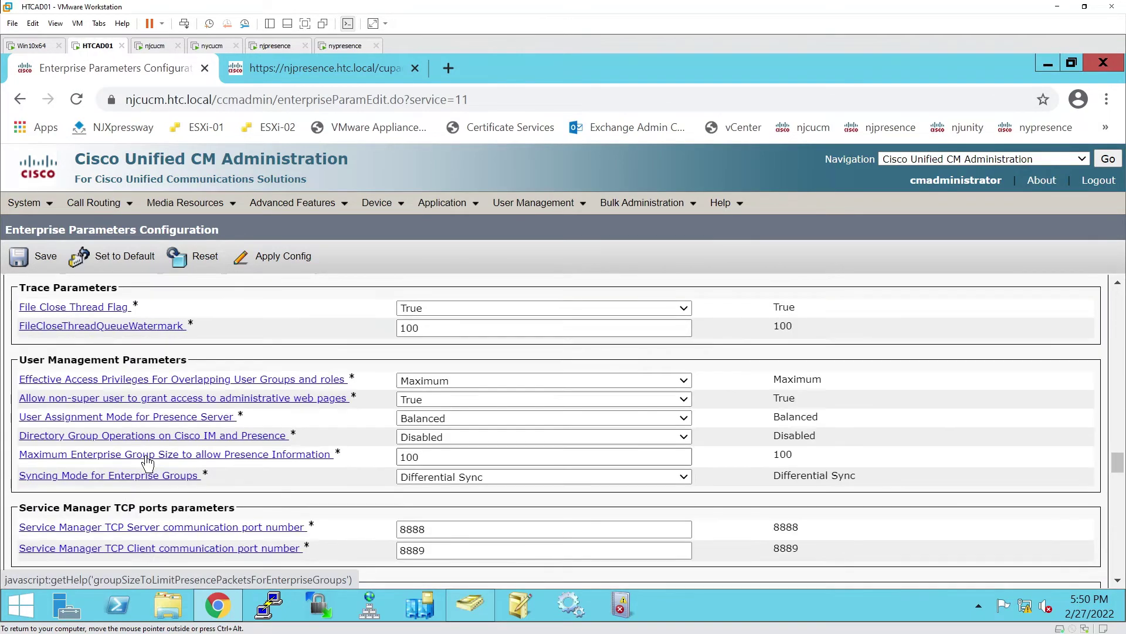
pyautogui.scroll(1, 147, 464)
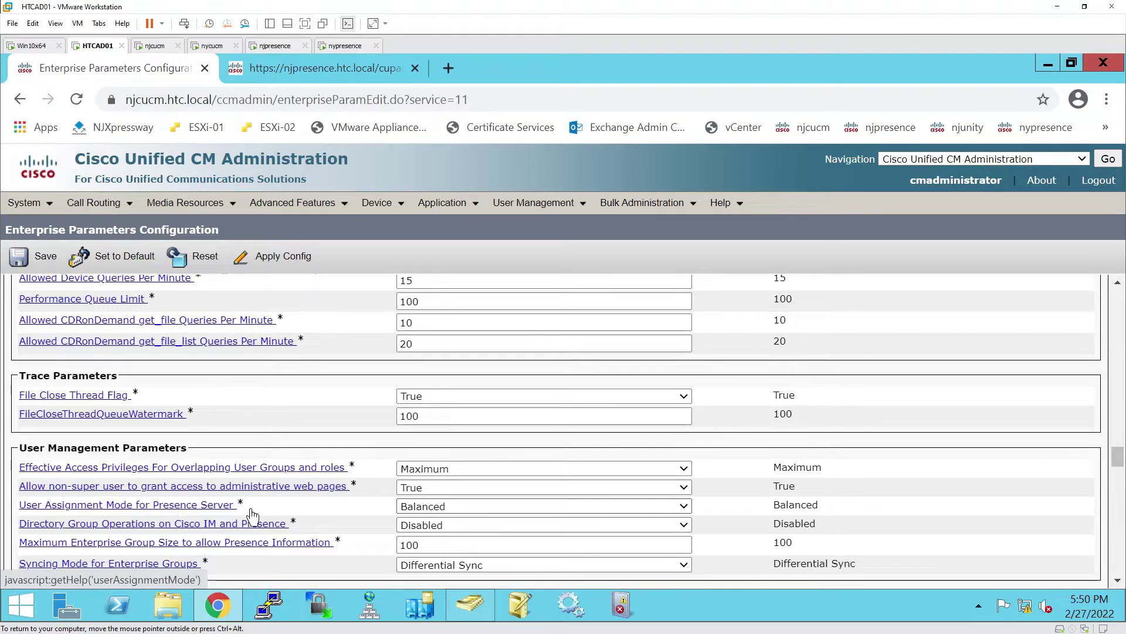
pyautogui.click(684, 507)
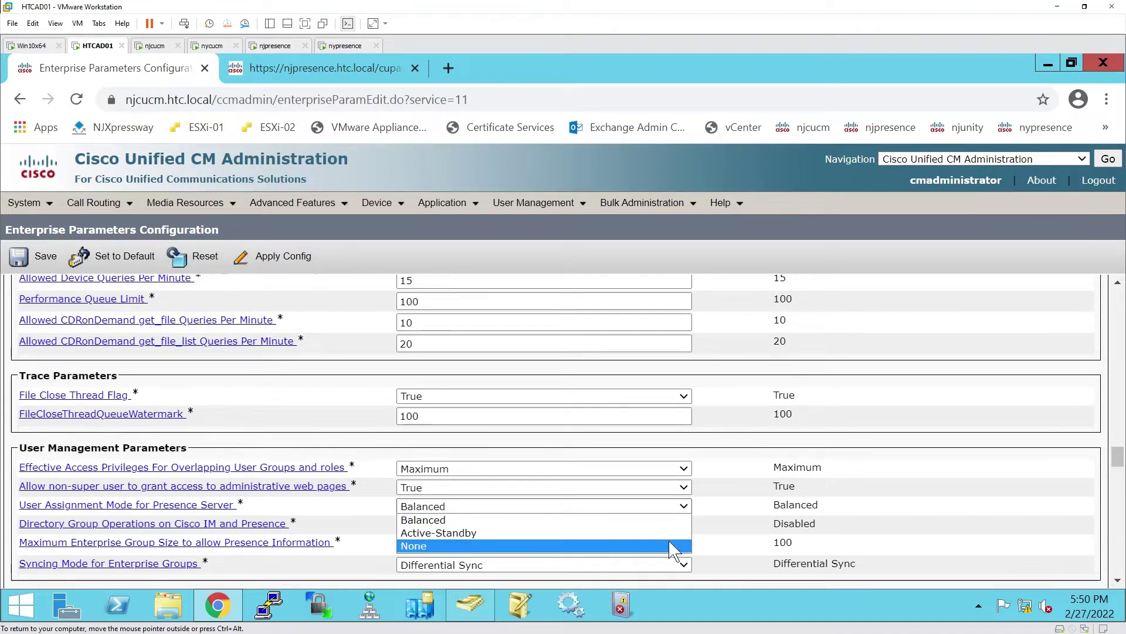
pyautogui.click(808, 516)
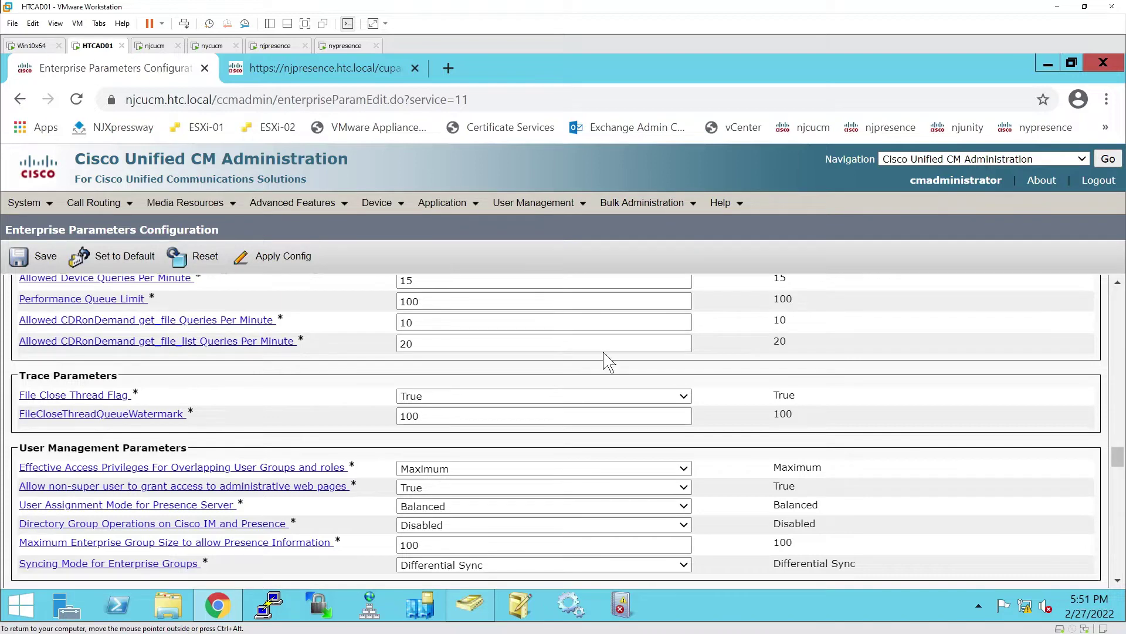
# Open DefaultCUPSubcluster from Presence Redundancy Groups and view its High Availability table.
pyautogui.moveTo(27, 203)
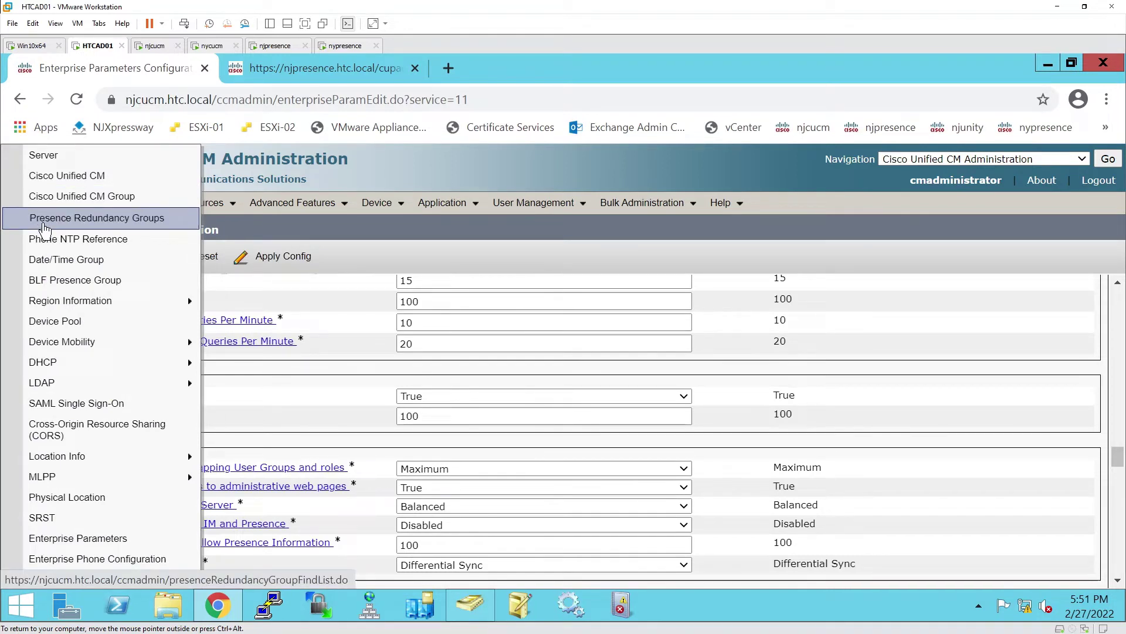
pyautogui.click(45, 225)
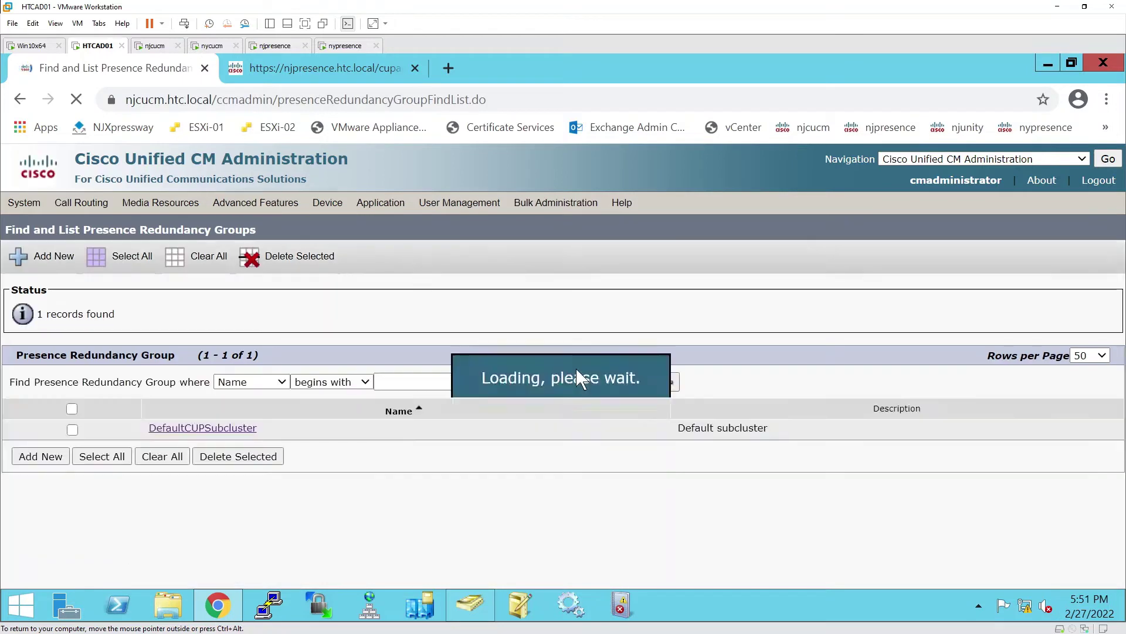
pyautogui.click(242, 429)
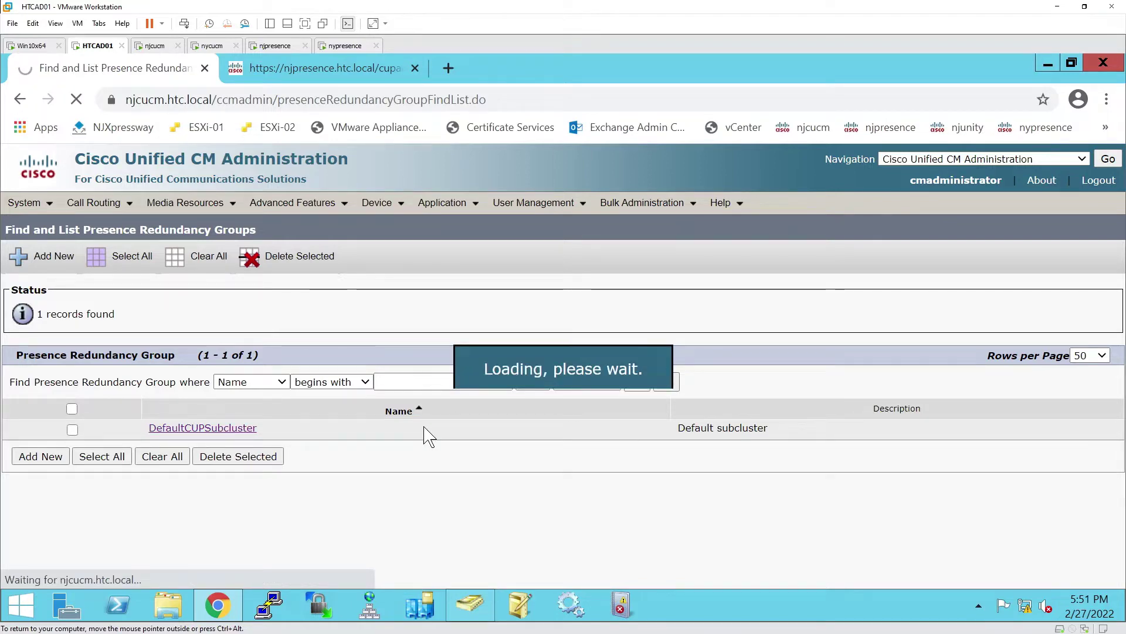
pyautogui.scroll(-2, 431, 441)
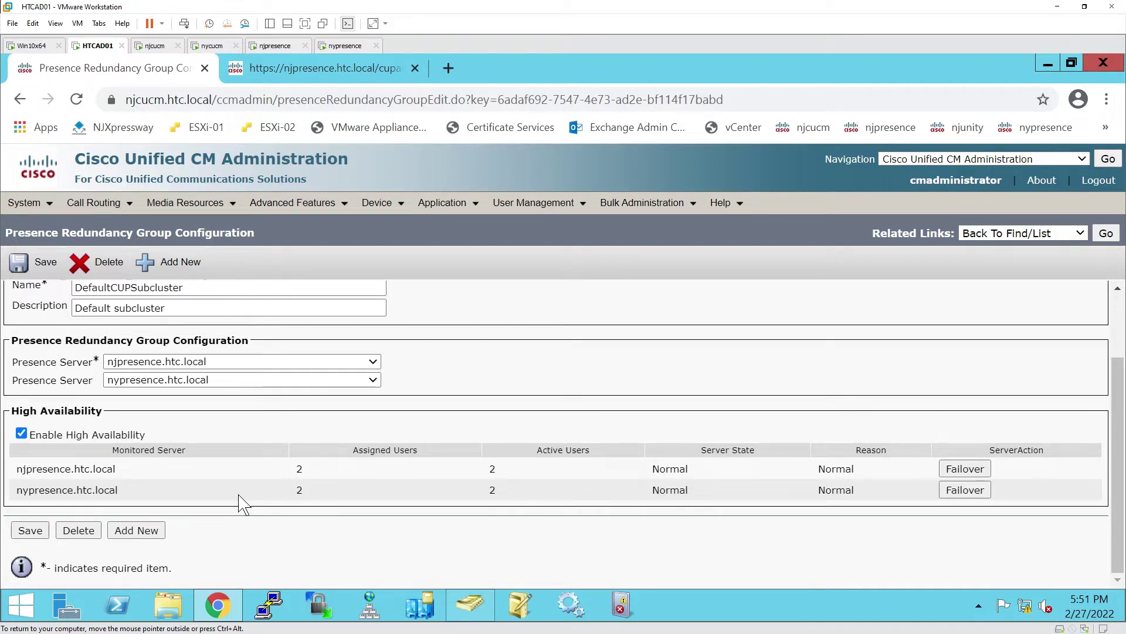
# Fail over nypresence.htc.local and confirm, so njpresence runs in backup mode.
pyautogui.rightClick(238, 494)
pyautogui.click(437, 544)
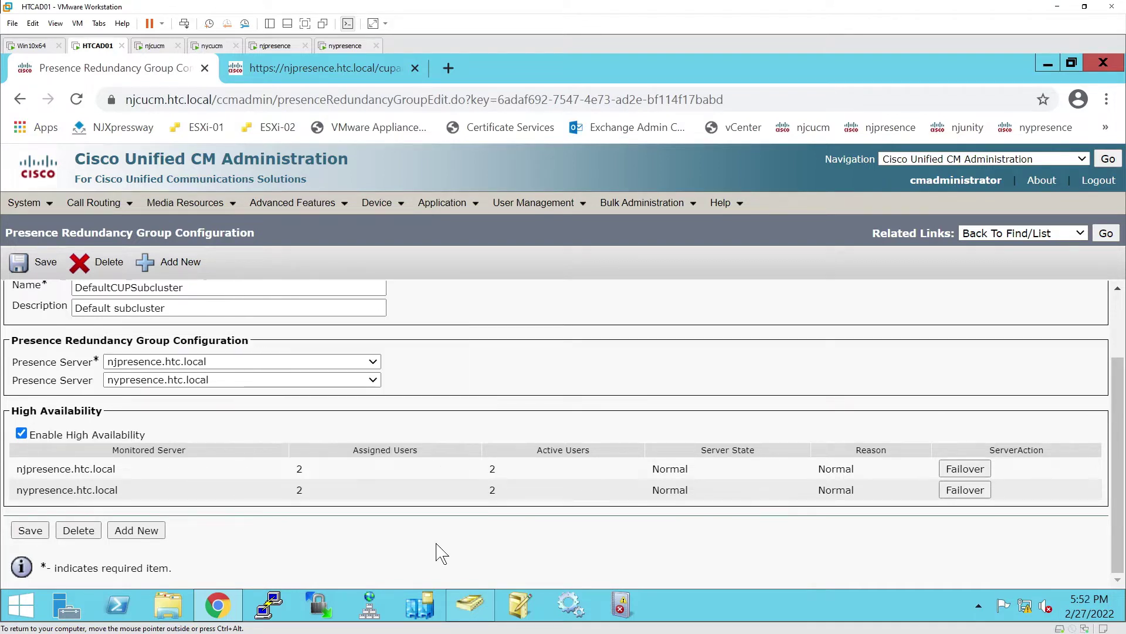
pyautogui.click(975, 493)
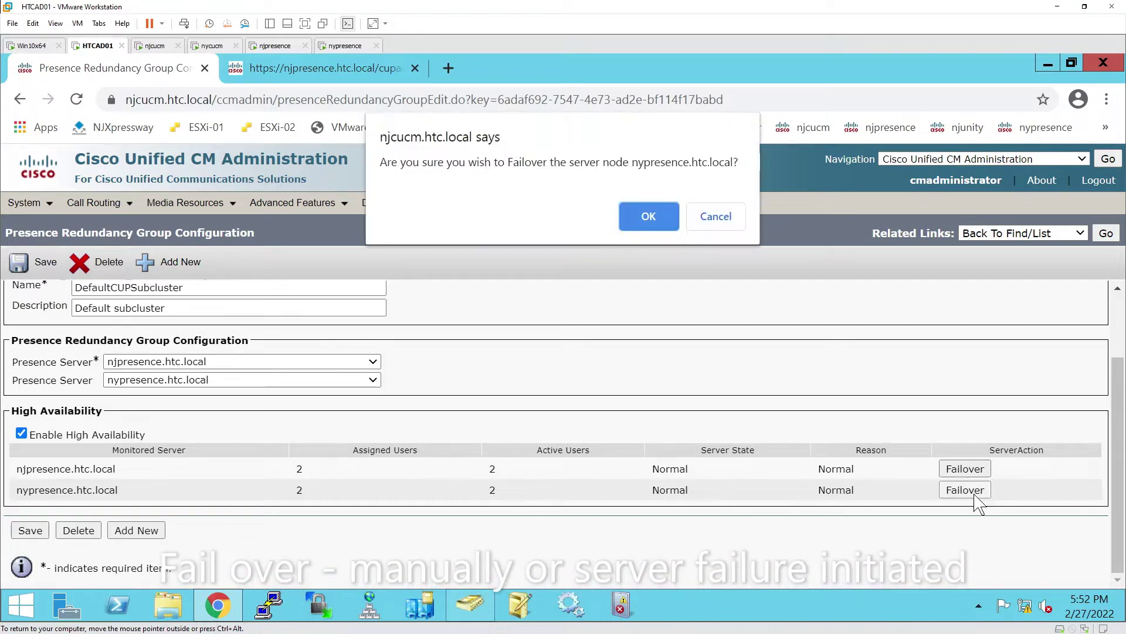
pyautogui.click(645, 216)
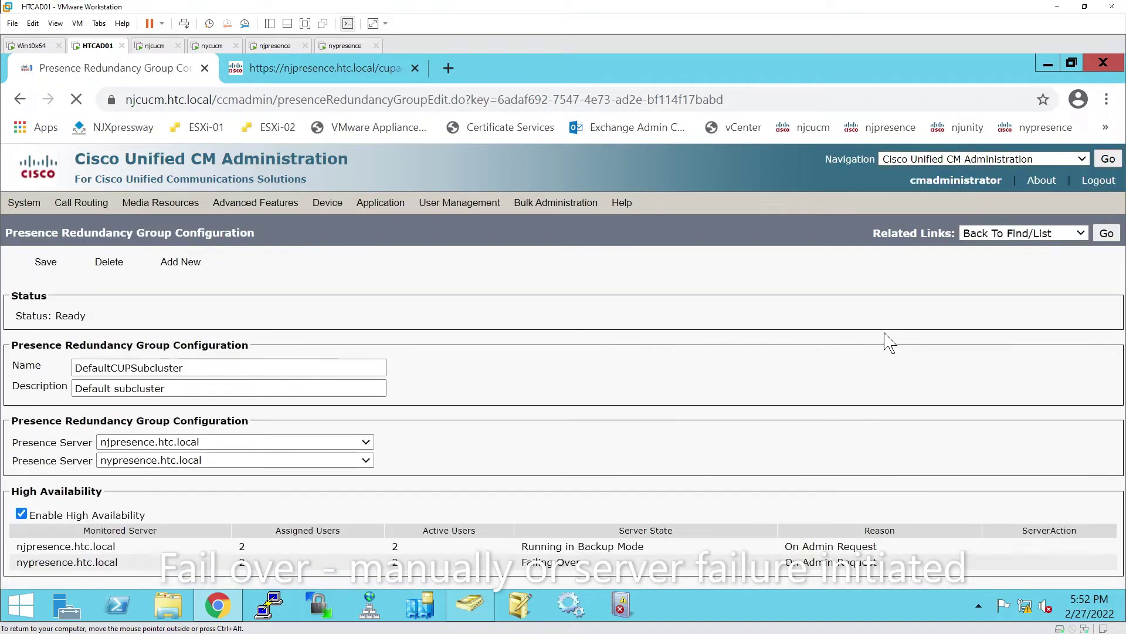
pyautogui.scroll(-1, 800, 449)
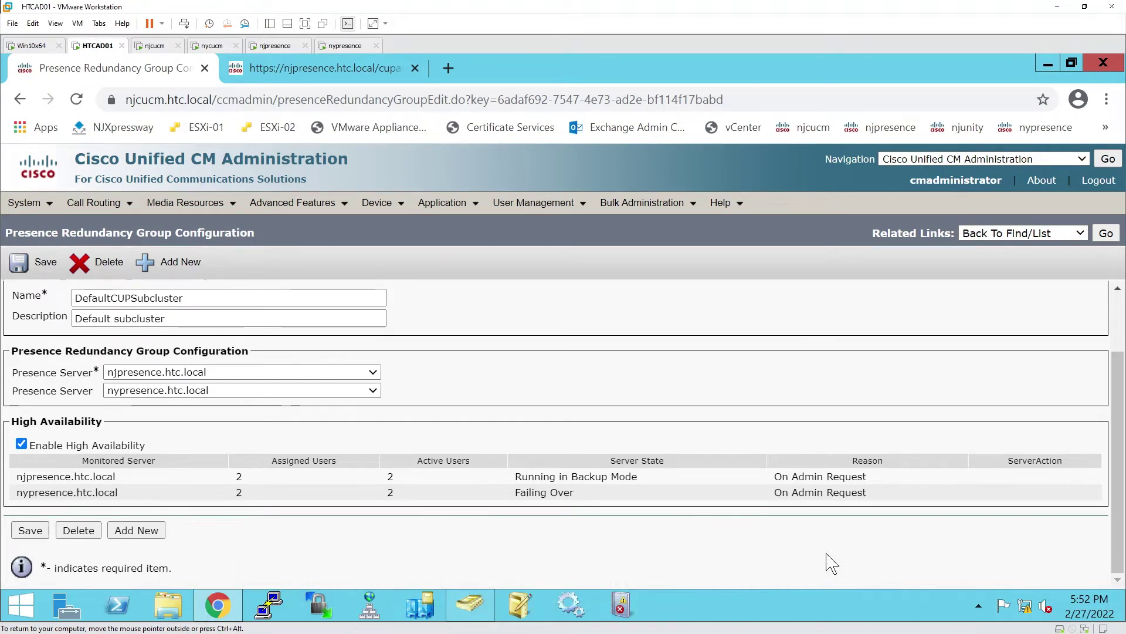
# Reload DefaultCUPSubcluster twice from the group list until nypresence shows Idle.
pyautogui.click(1109, 235)
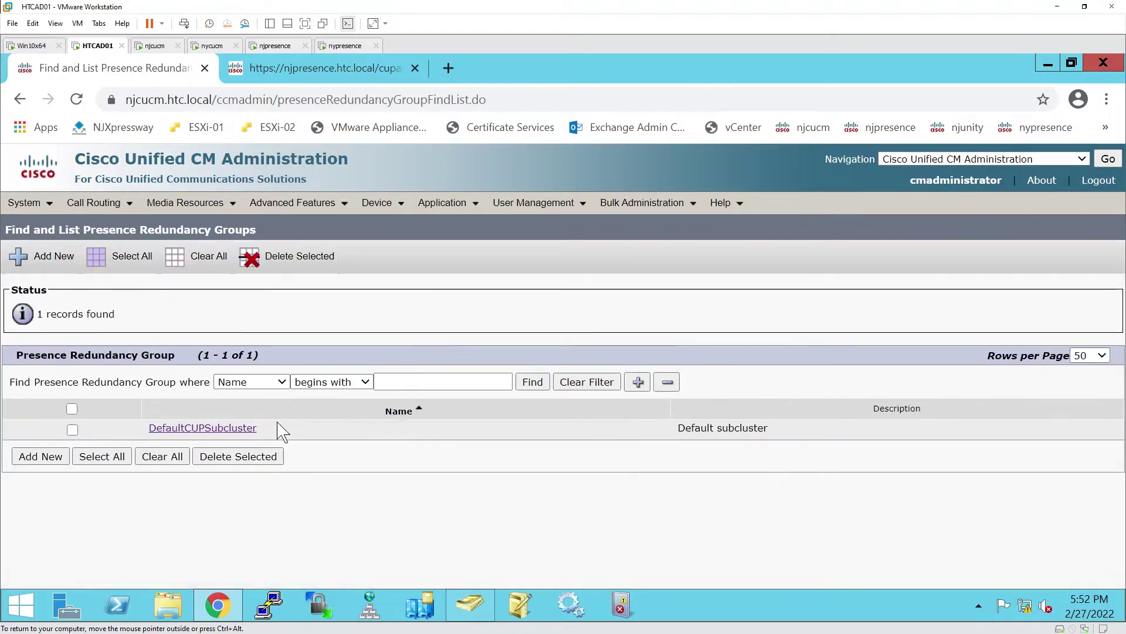
pyautogui.click(252, 429)
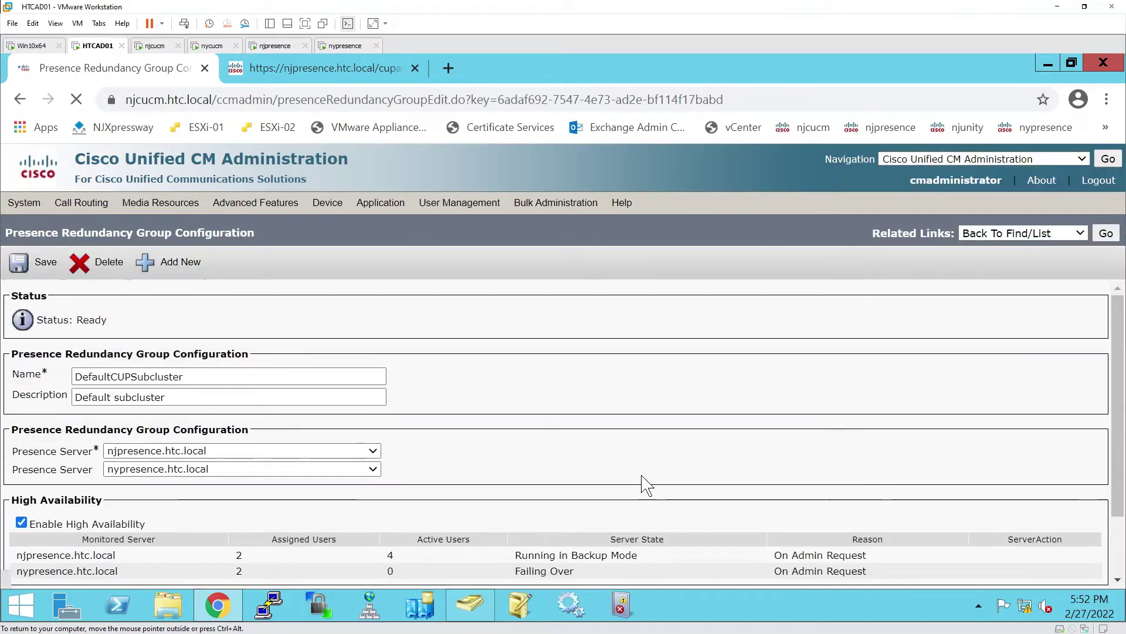
pyautogui.scroll(-2, 648, 484)
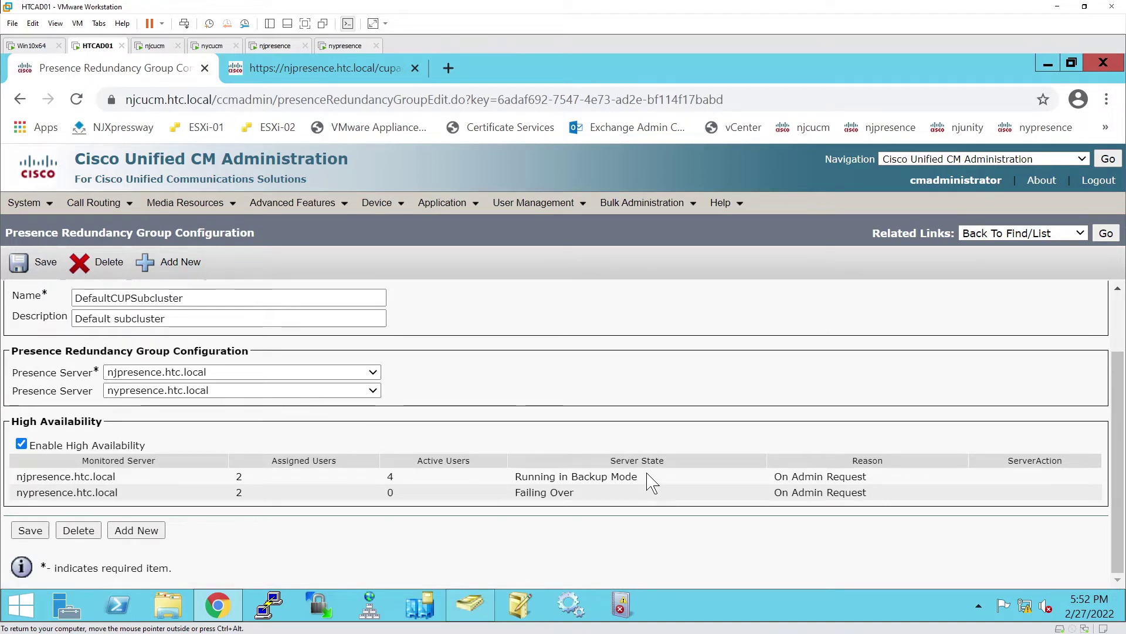
pyautogui.click(1106, 233)
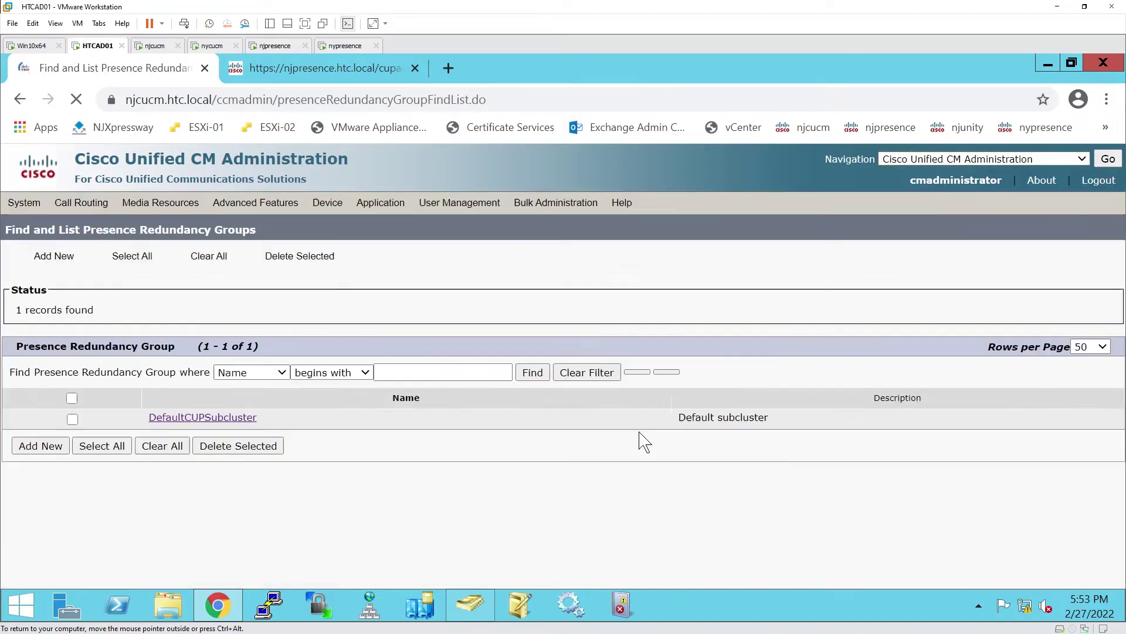
pyautogui.click(215, 428)
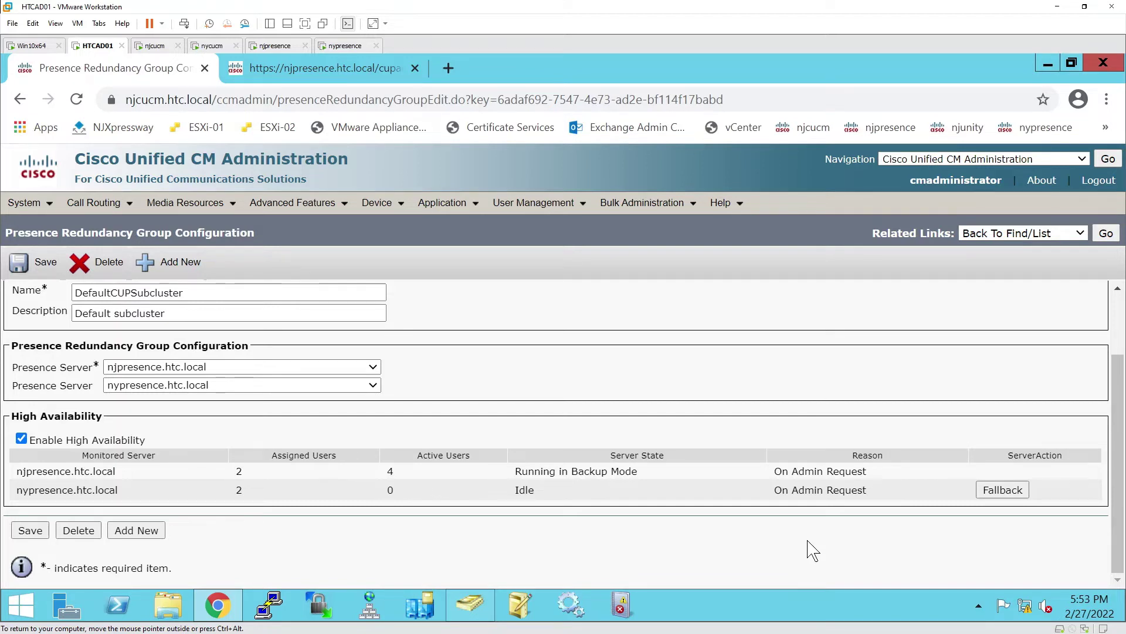
# Fall back nypresence.htc.local and confirm the fallback.
pyautogui.click(1021, 491)
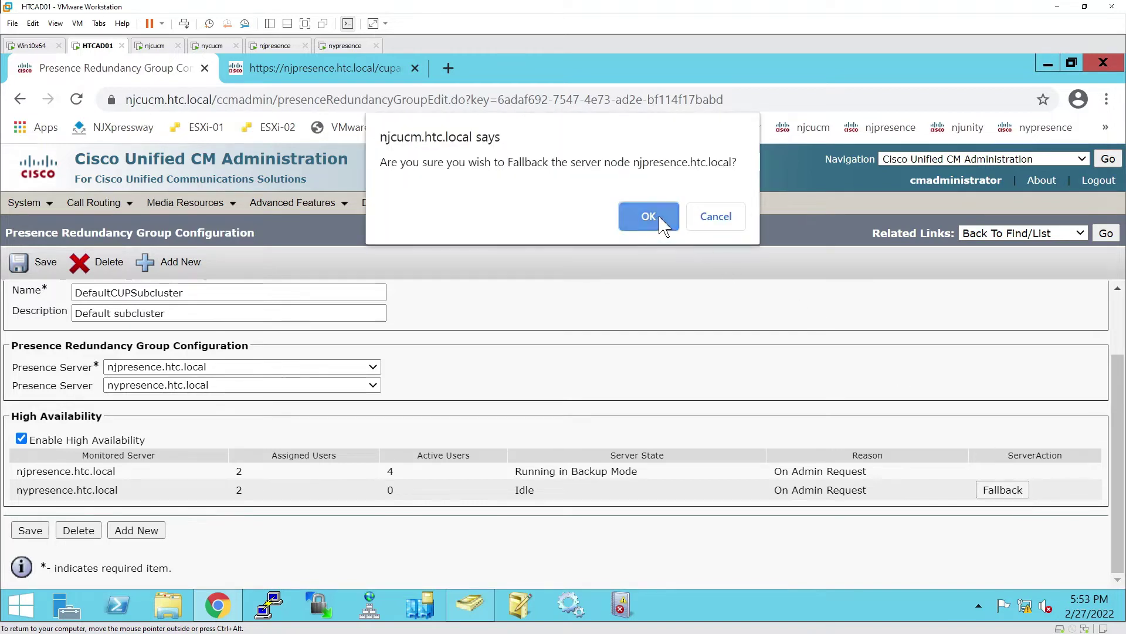
pyautogui.click(650, 217)
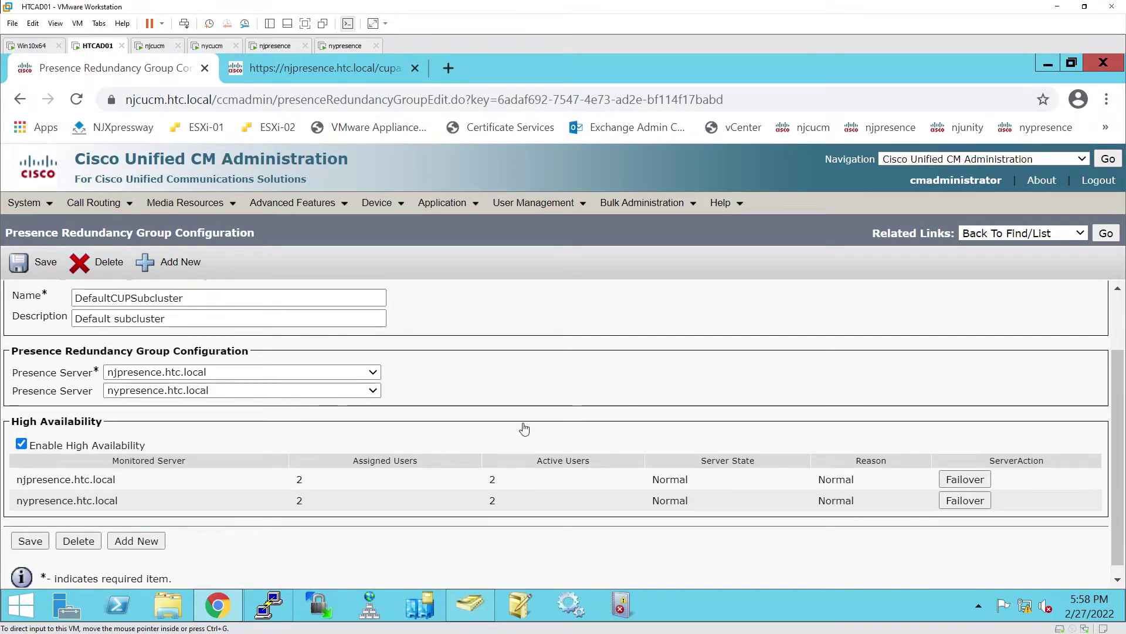
# List the presence user assignments and select all four users.
pyautogui.click(544, 210)
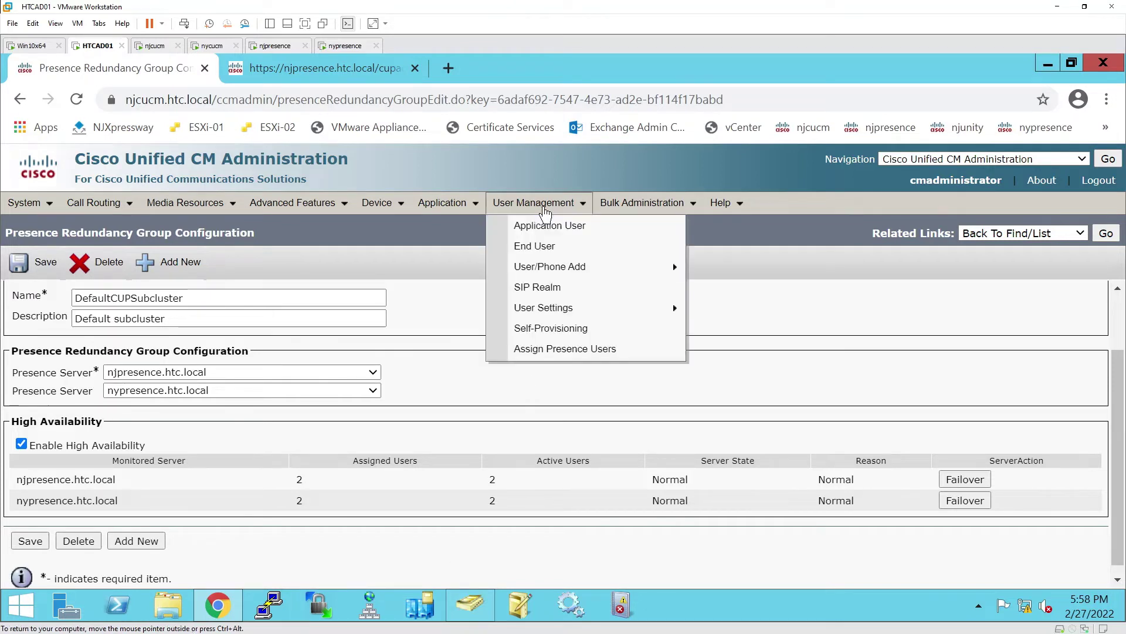
pyautogui.click(551, 349)
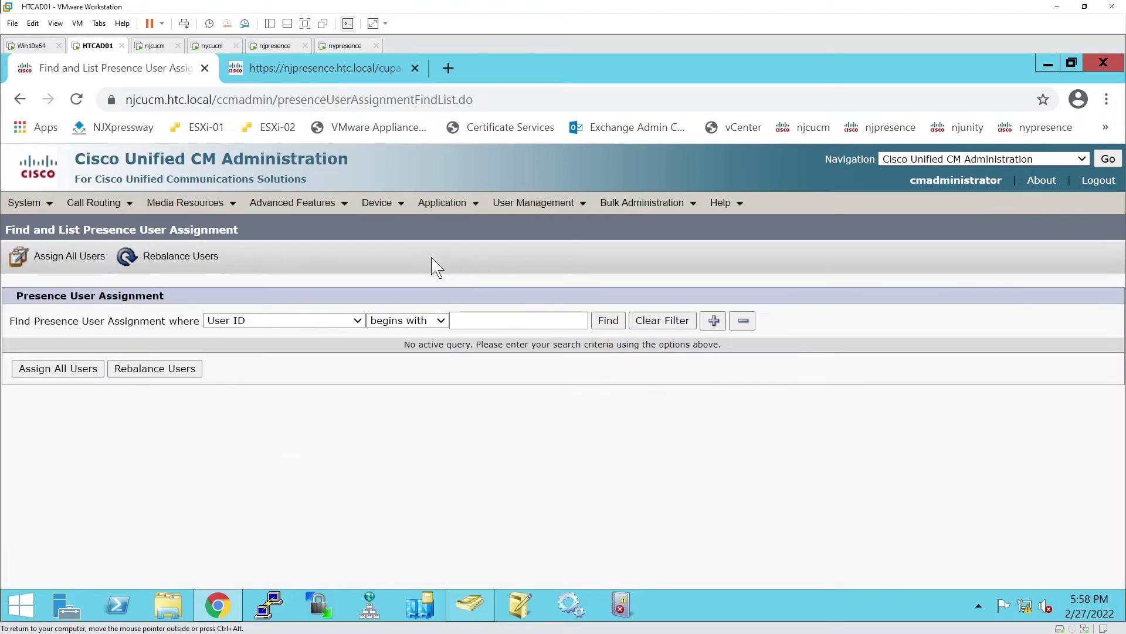
pyautogui.click(608, 321)
pyautogui.click(609, 322)
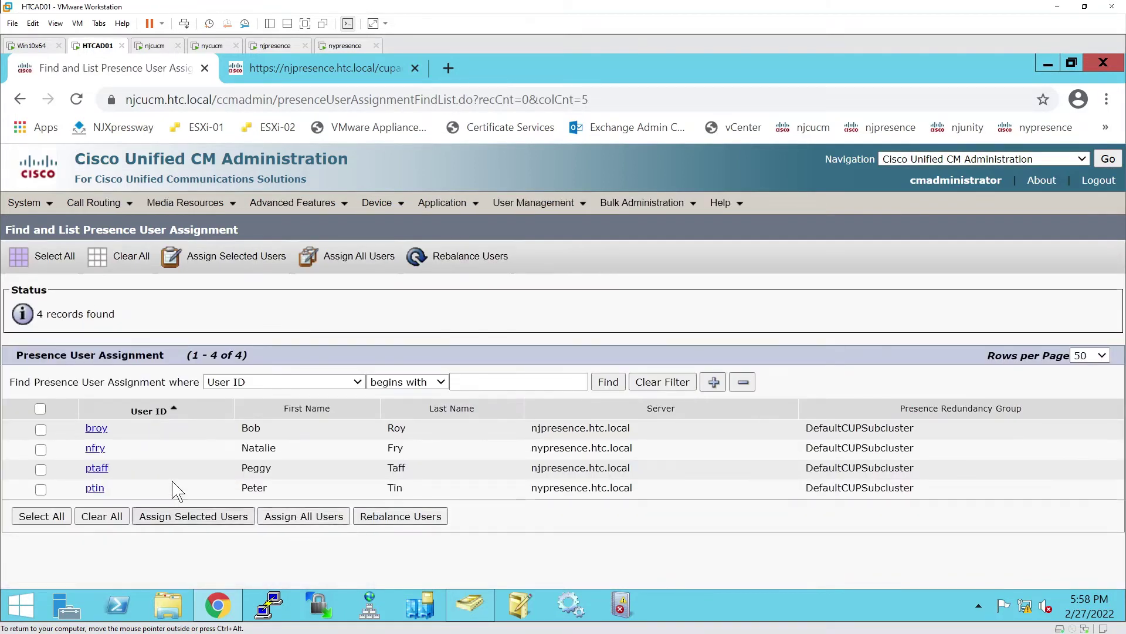
pyautogui.click(40, 429)
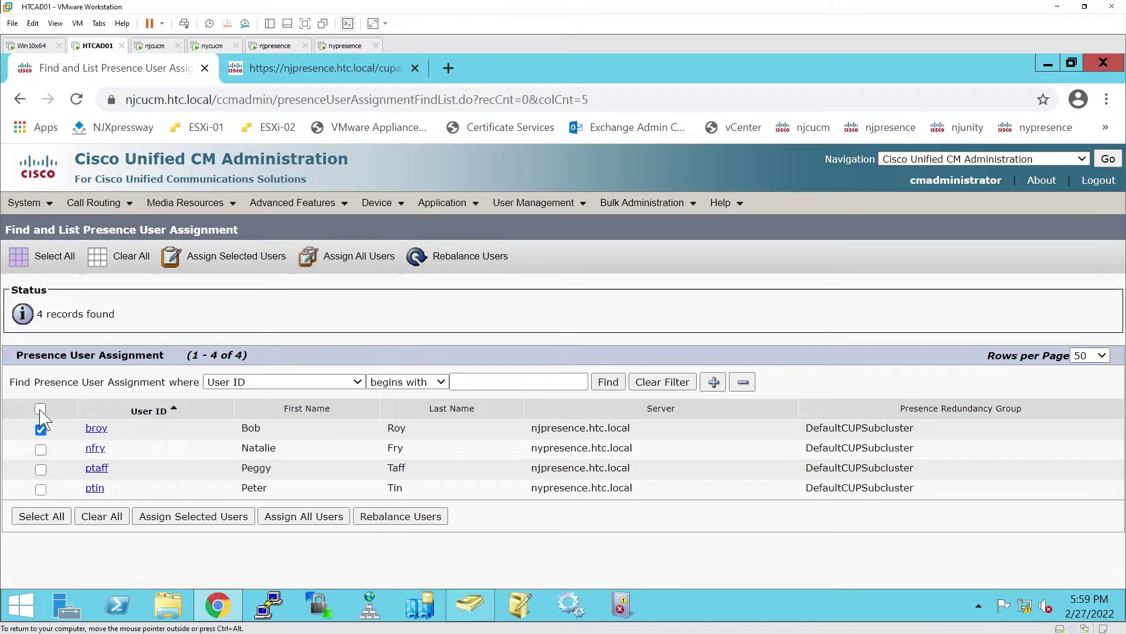
pyautogui.click(40, 410)
# Assign the four selected users to njpresence.htc.local and save the change.
pyautogui.click(207, 526)
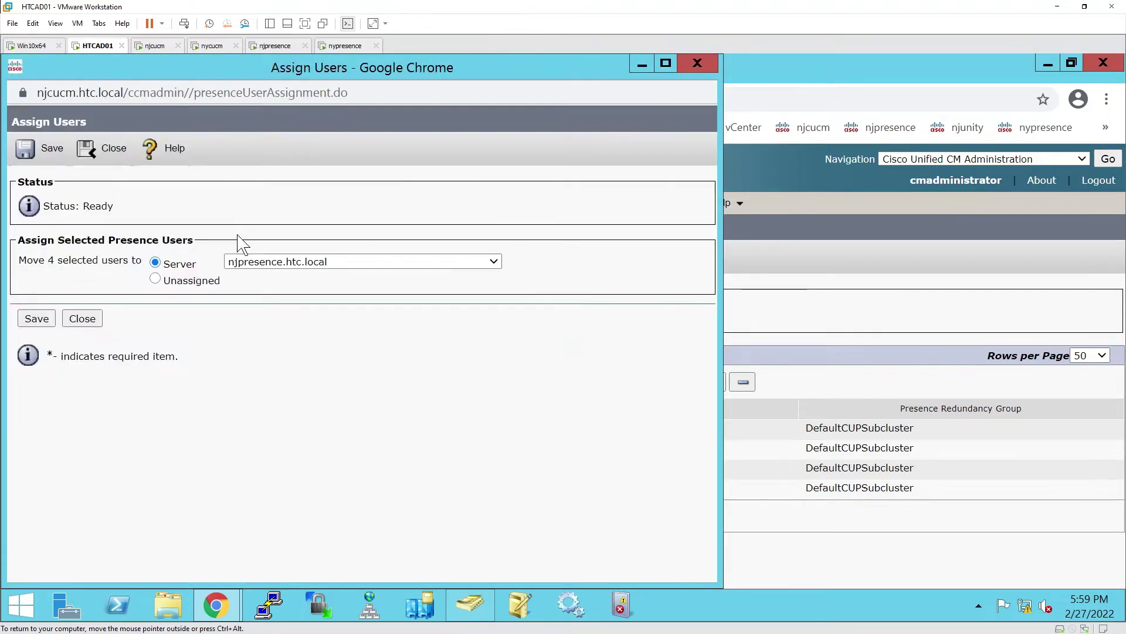
pyautogui.click(493, 264)
pyautogui.click(496, 271)
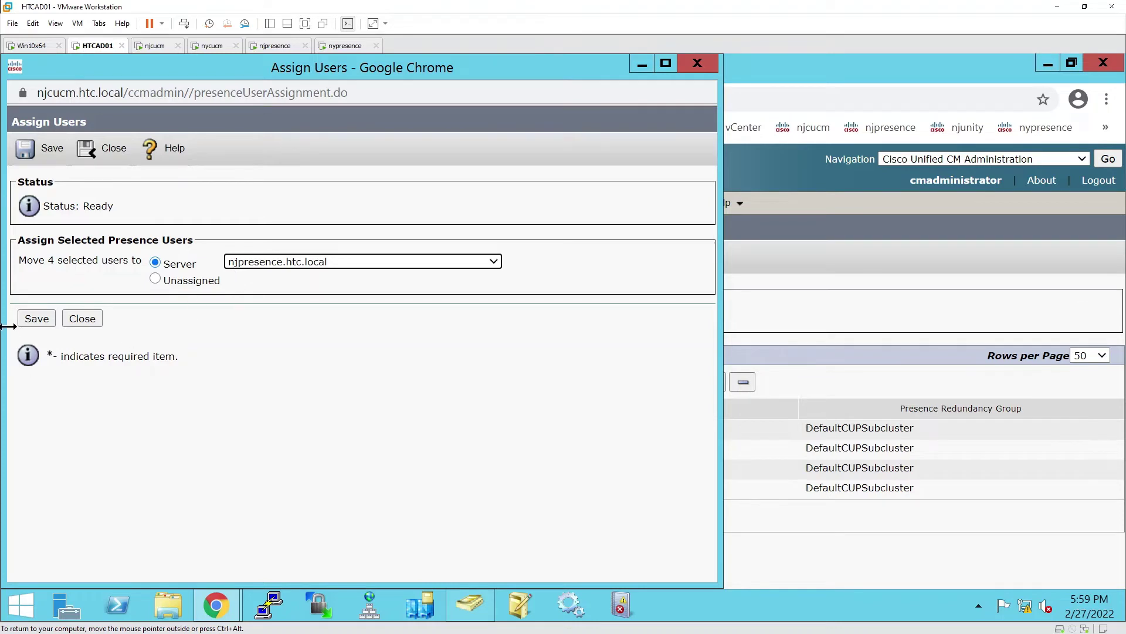
pyautogui.click(33, 325)
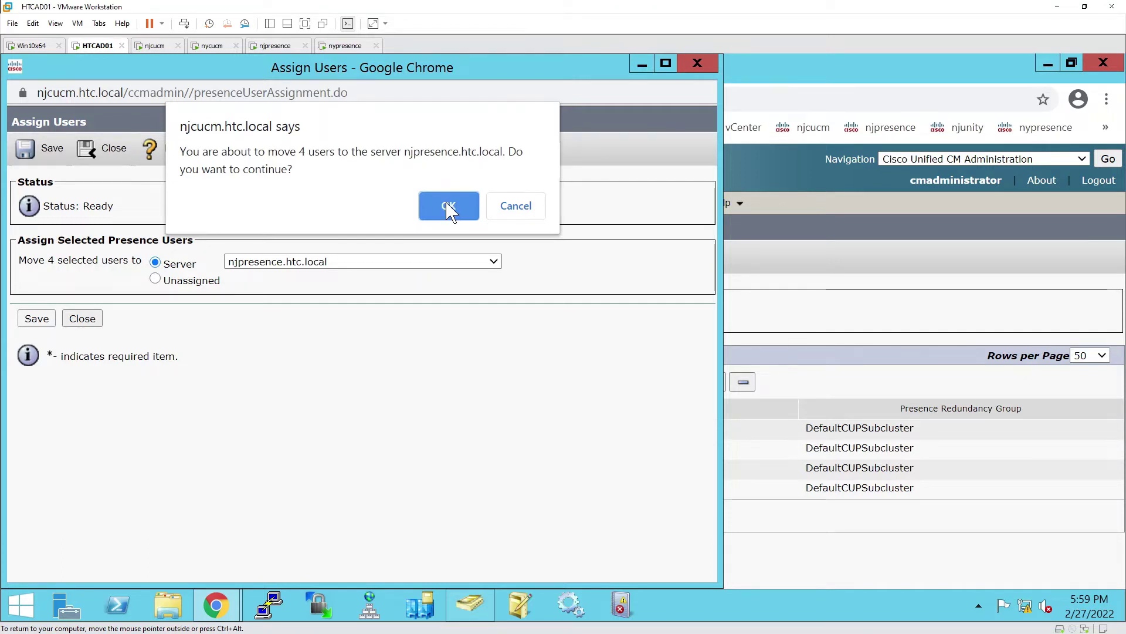
pyautogui.click(449, 206)
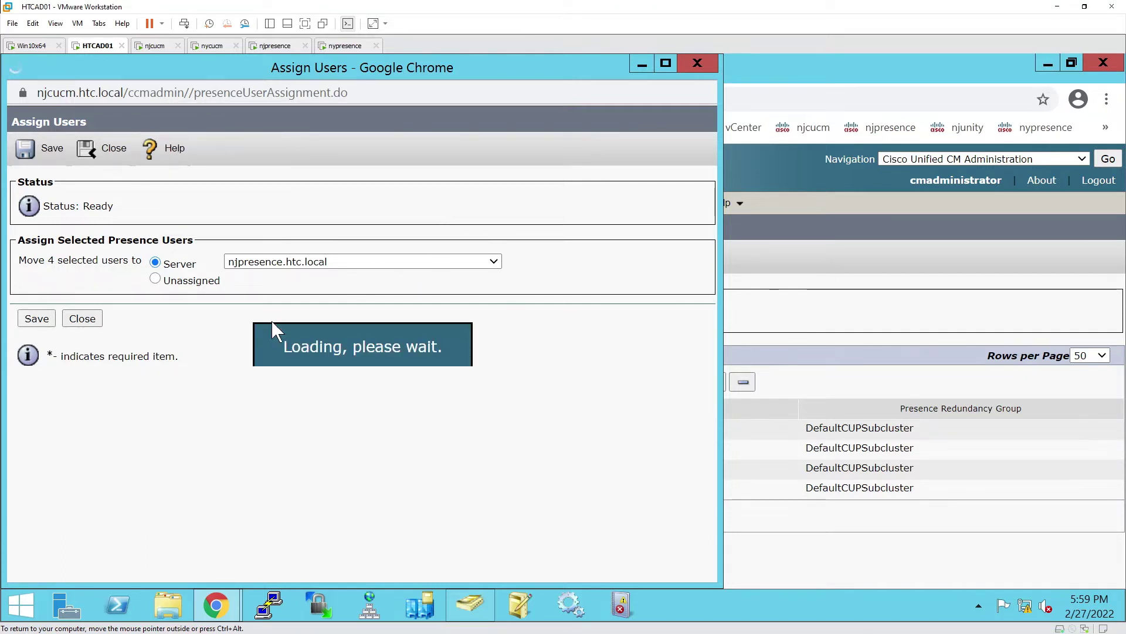
pyautogui.click(648, 65)
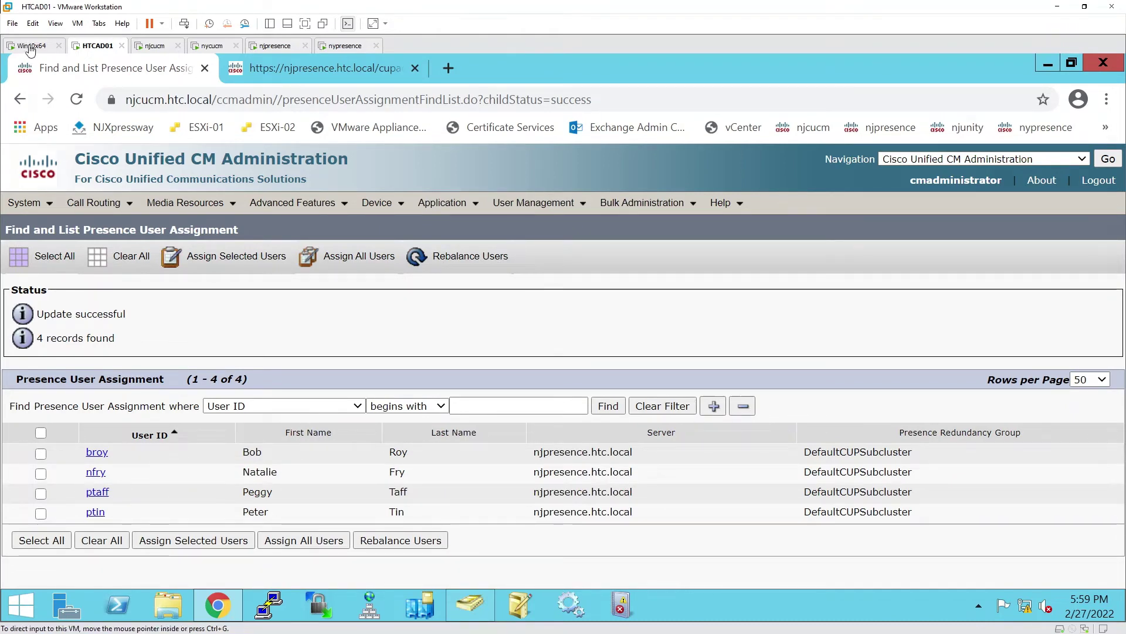
# Open the Presence Redundancy Groups list from the System menu.
pyautogui.moveTo(37, 212)
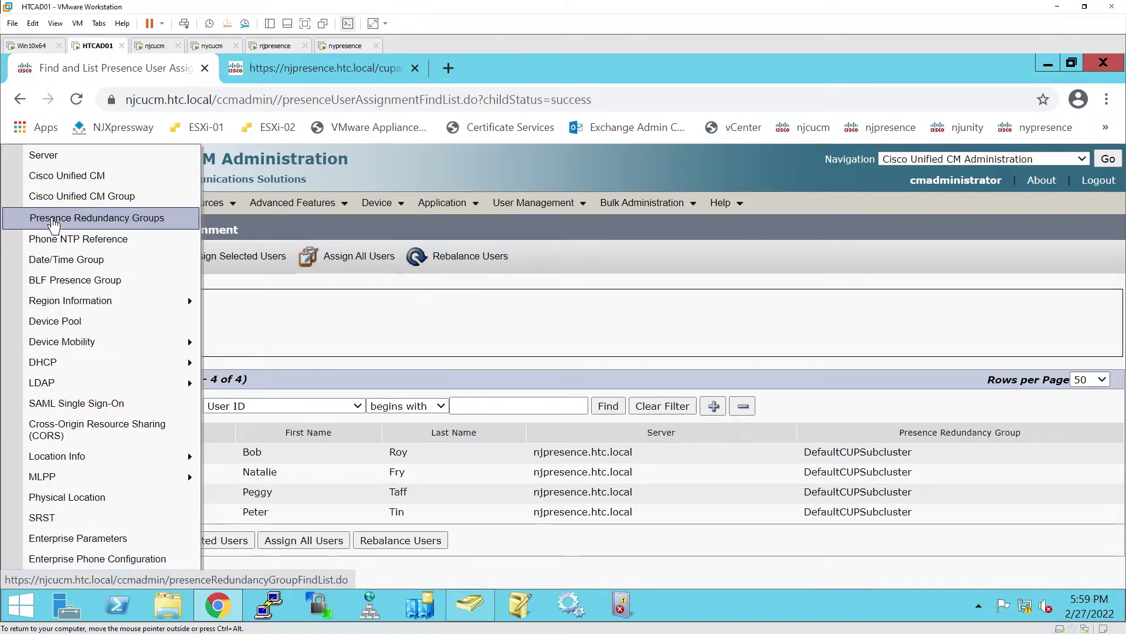
pyautogui.click(47, 217)
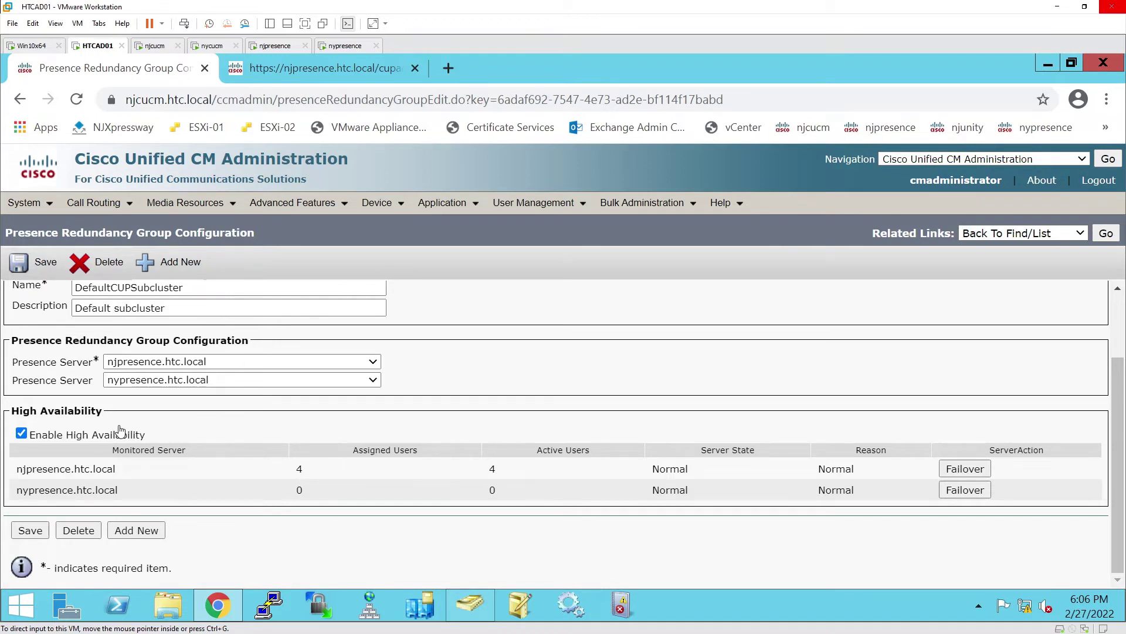
# Uncheck Enable High Availability for DefaultCUPSubcluster, save, and confirm.
pyautogui.click(22, 434)
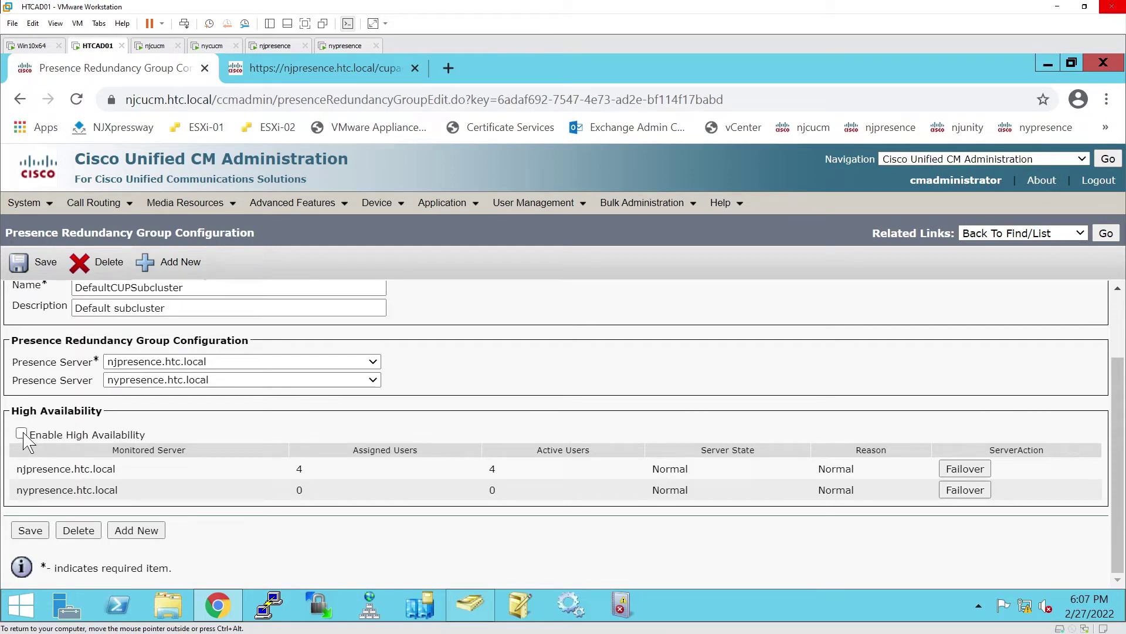
pyautogui.click(31, 531)
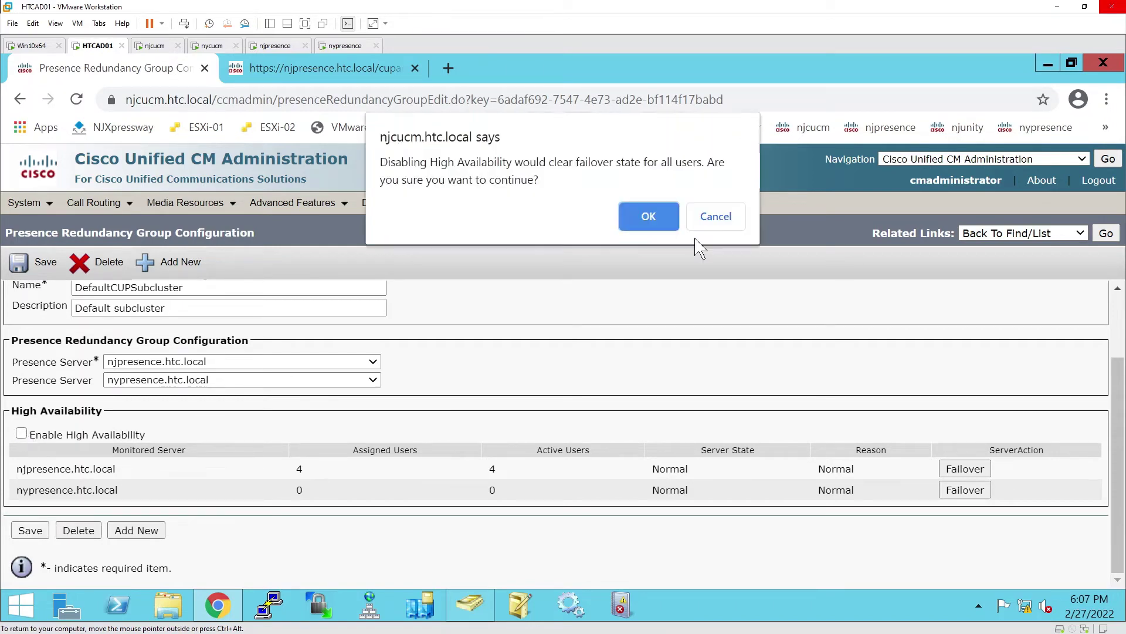
pyautogui.click(652, 225)
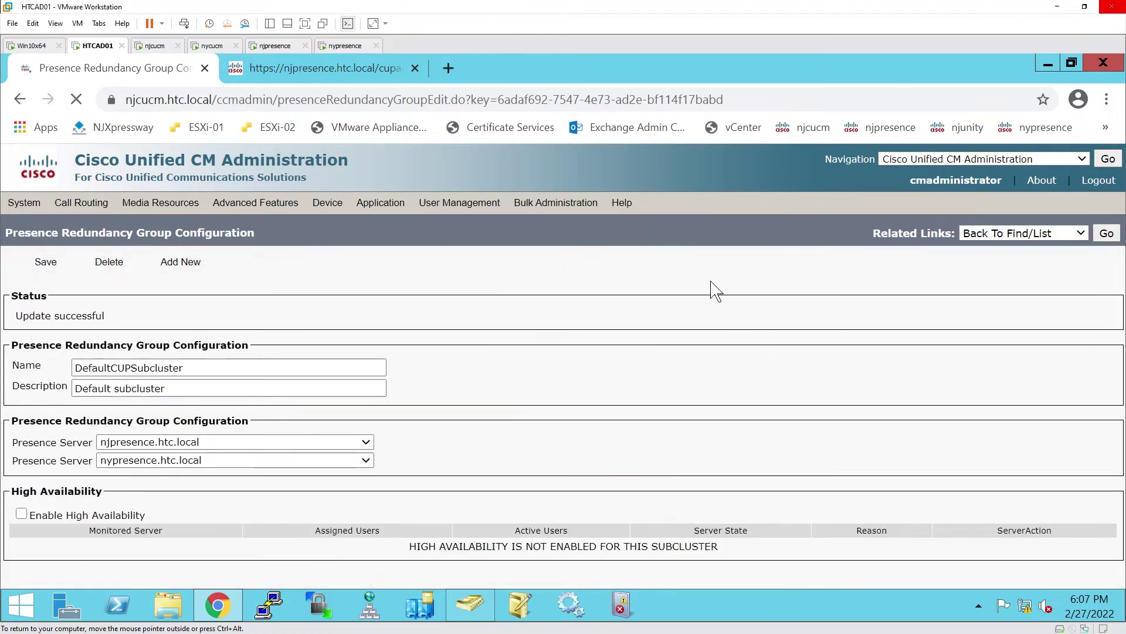
pyautogui.scroll(-2, 680, 431)
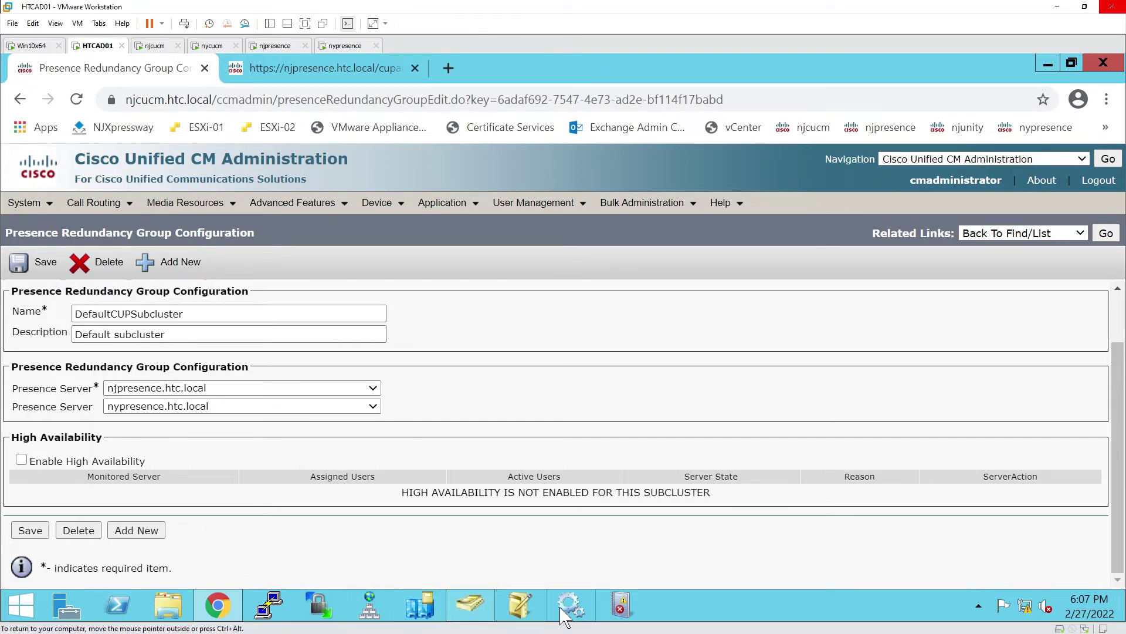
# Launch PuTTY and connect to the saved nypresence session.
pyautogui.click(281, 610)
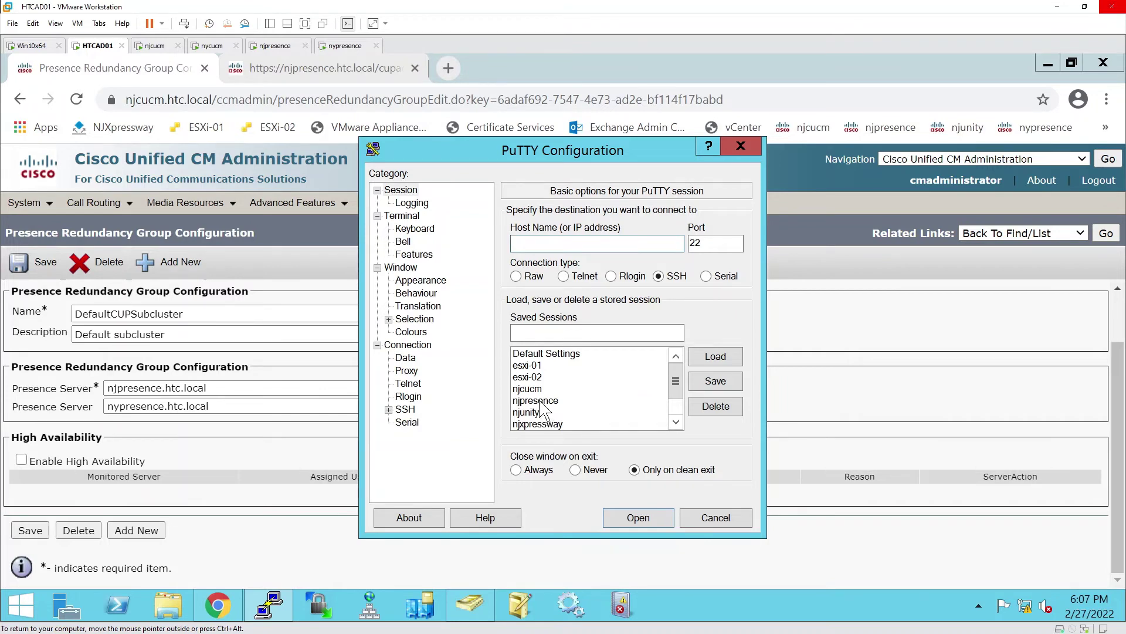
pyautogui.moveTo(676, 382); pyautogui.dragTo(675, 404)
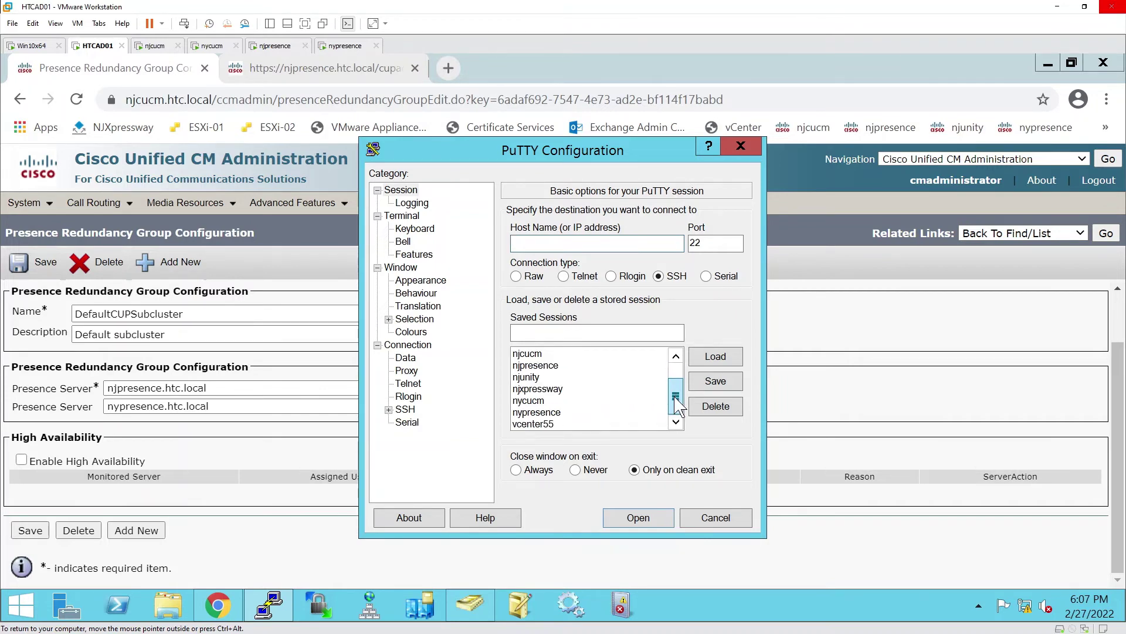
pyautogui.doubleClick(549, 411)
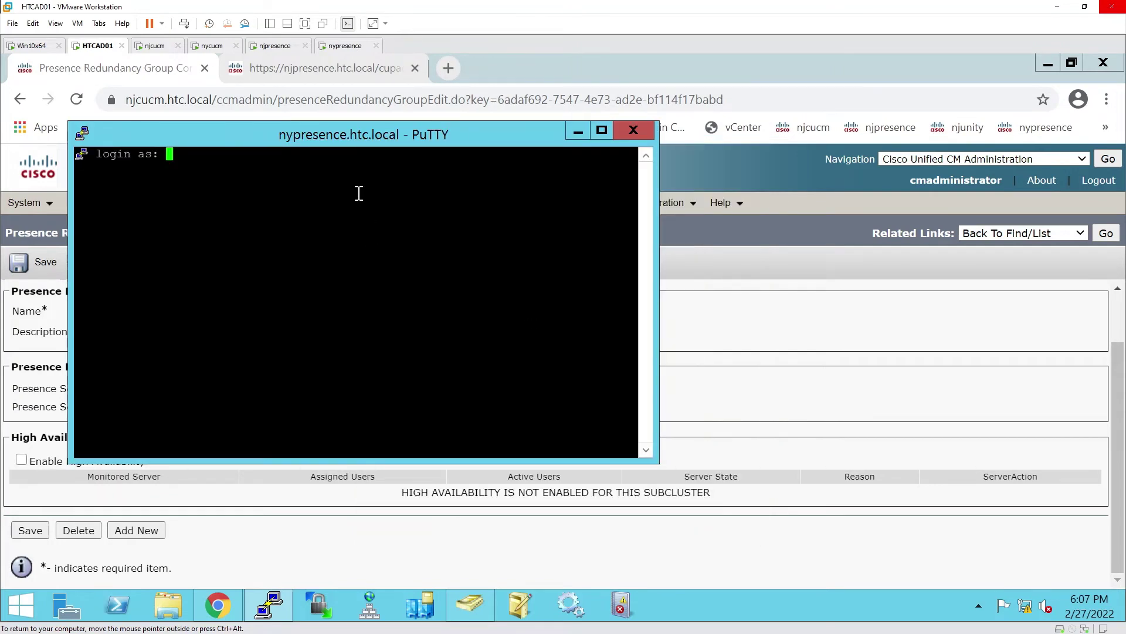
# Log in with the administrator username and password.
pyautogui.write('Administrator')
pyautogui.press('Return')
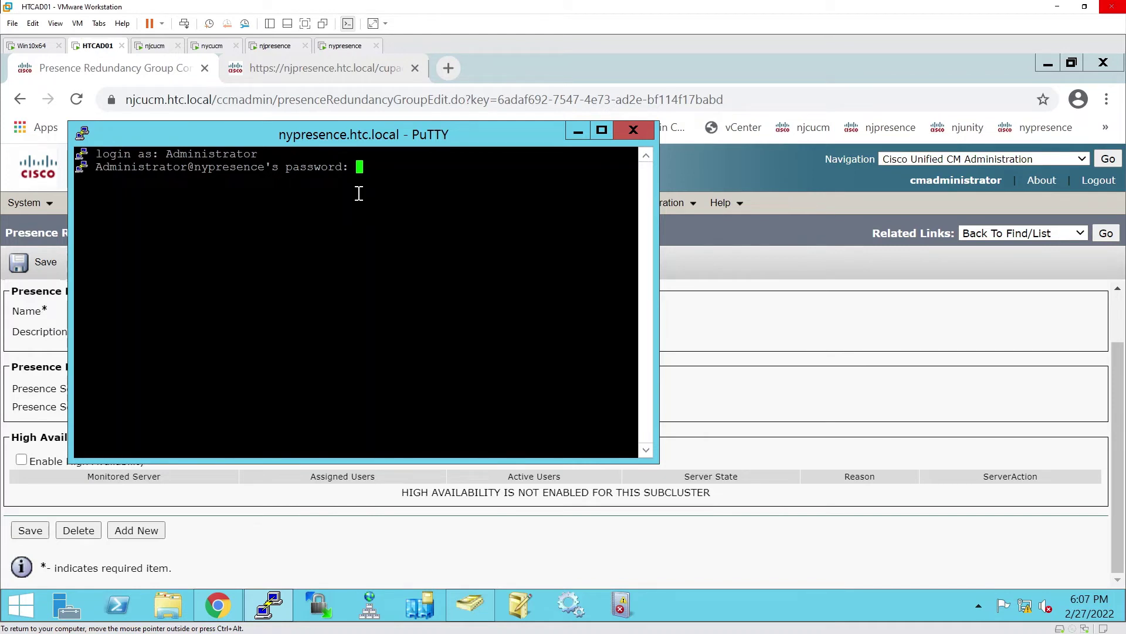
pyautogui.press('Return')
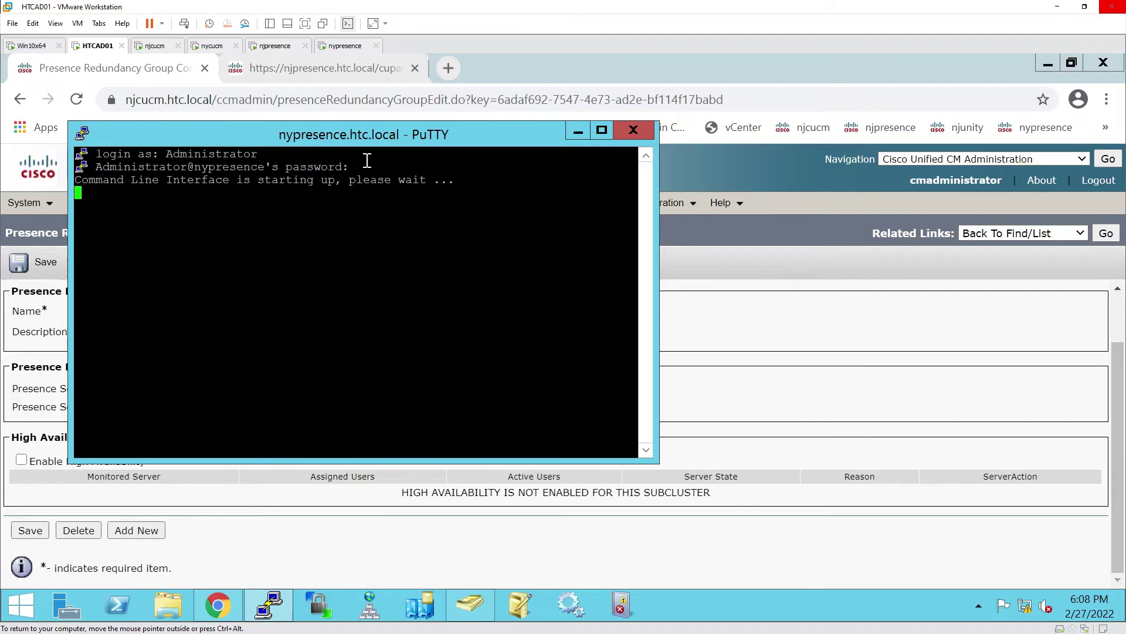
pyautogui.moveTo(376, 138); pyautogui.dragTo(729, 188)
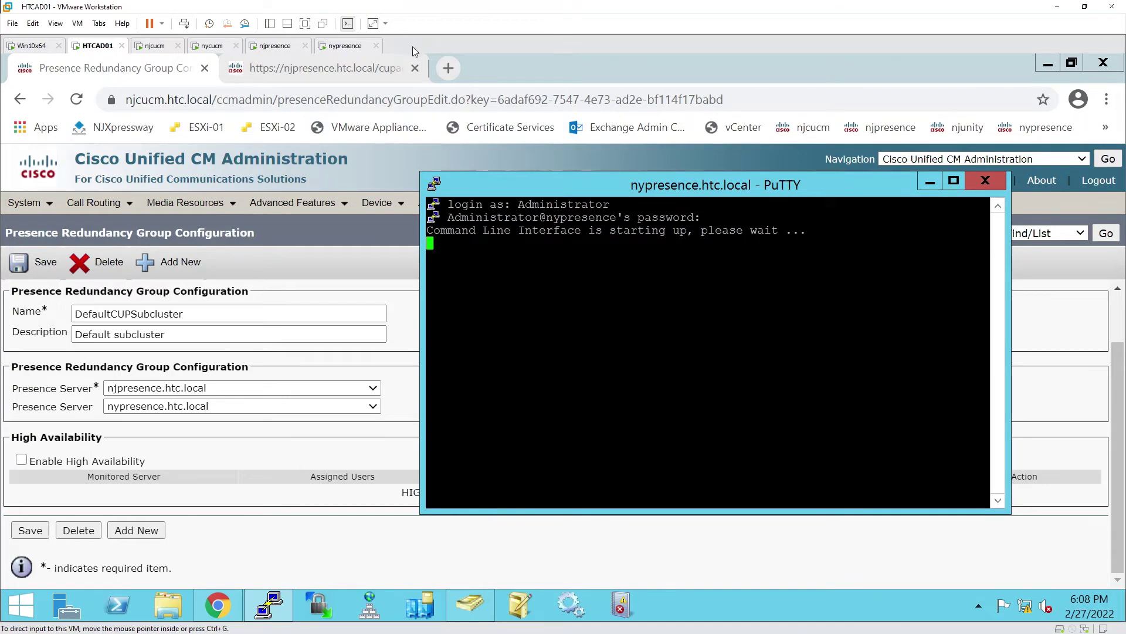
# In IM and Presence administration, list the users assigned to njpresence.htc.local in DefaultCUPSubcluster.
pyautogui.click(364, 71)
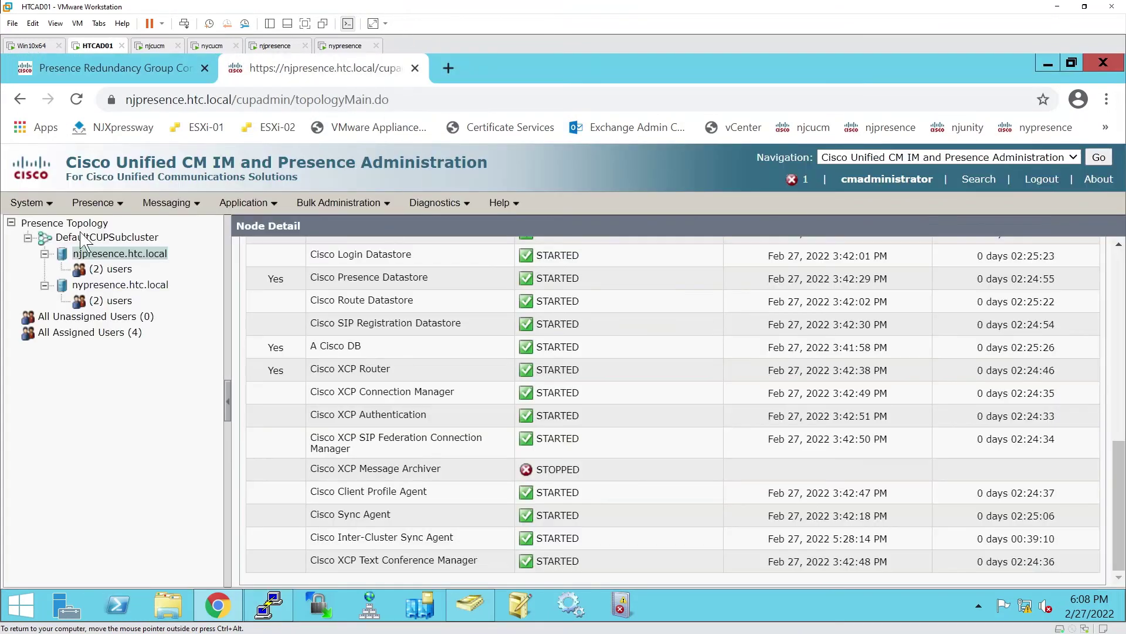
pyautogui.click(108, 238)
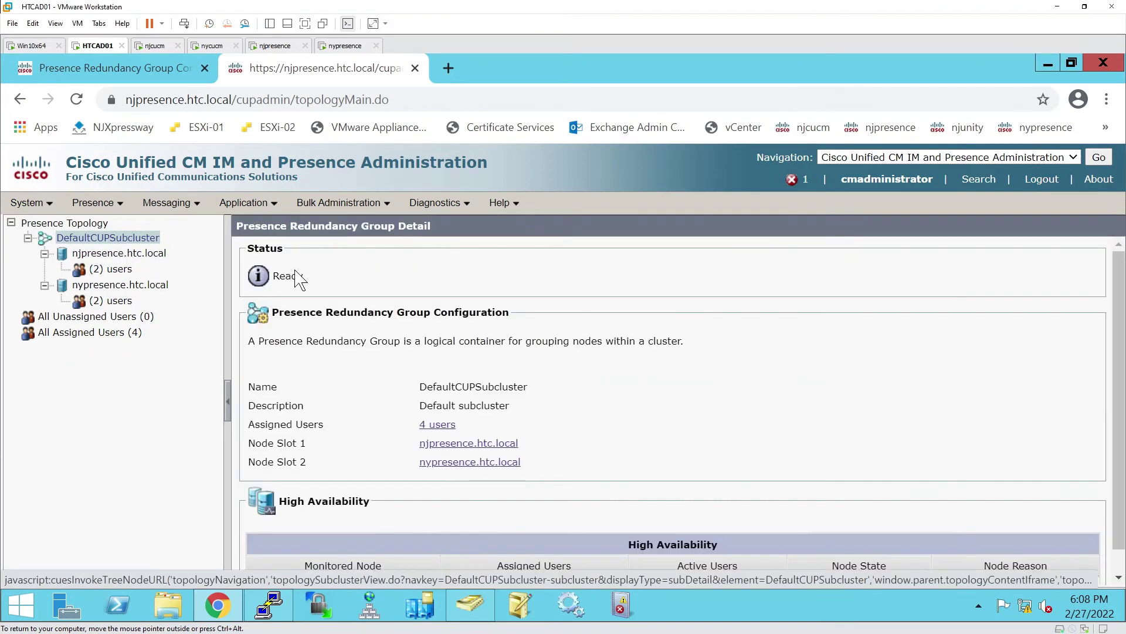
pyautogui.scroll(-1, 420, 329)
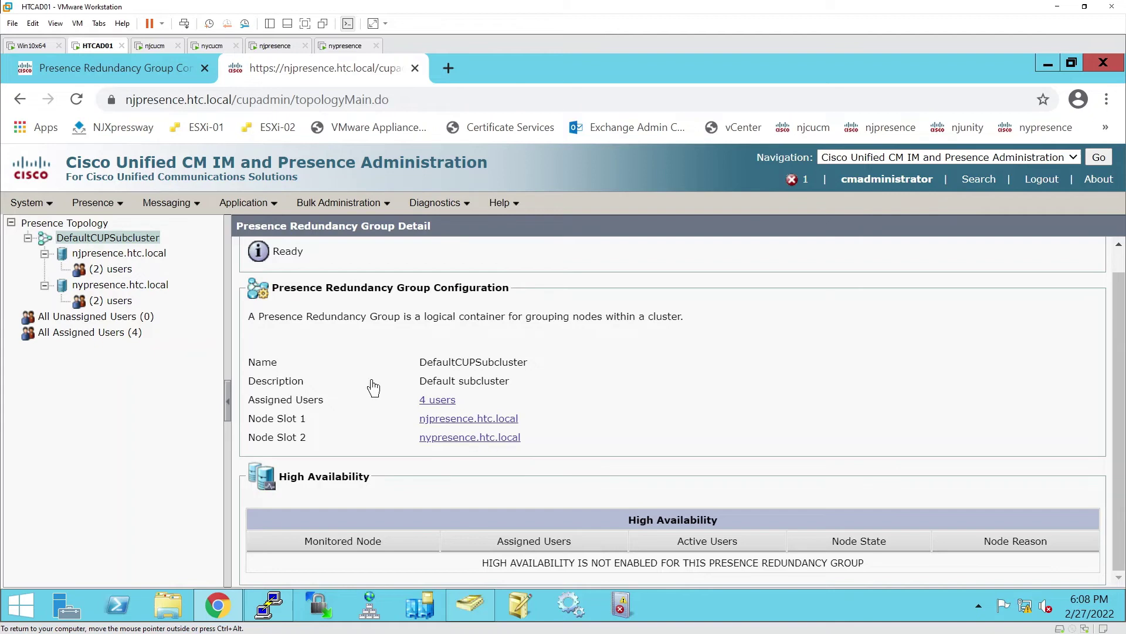
pyautogui.click(116, 255)
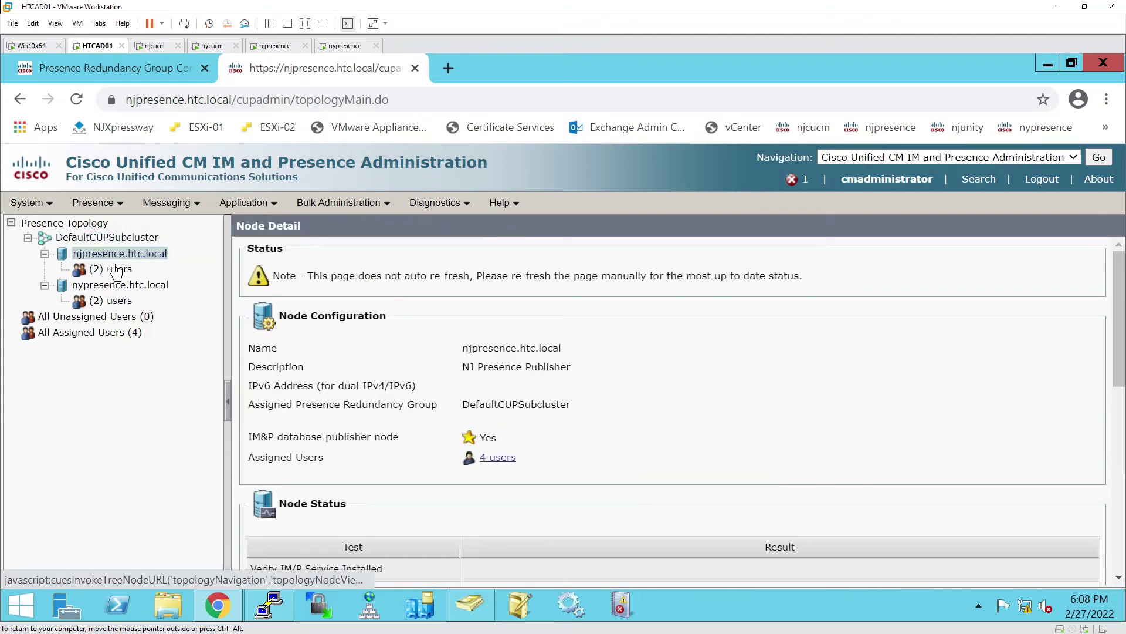
pyautogui.click(117, 268)
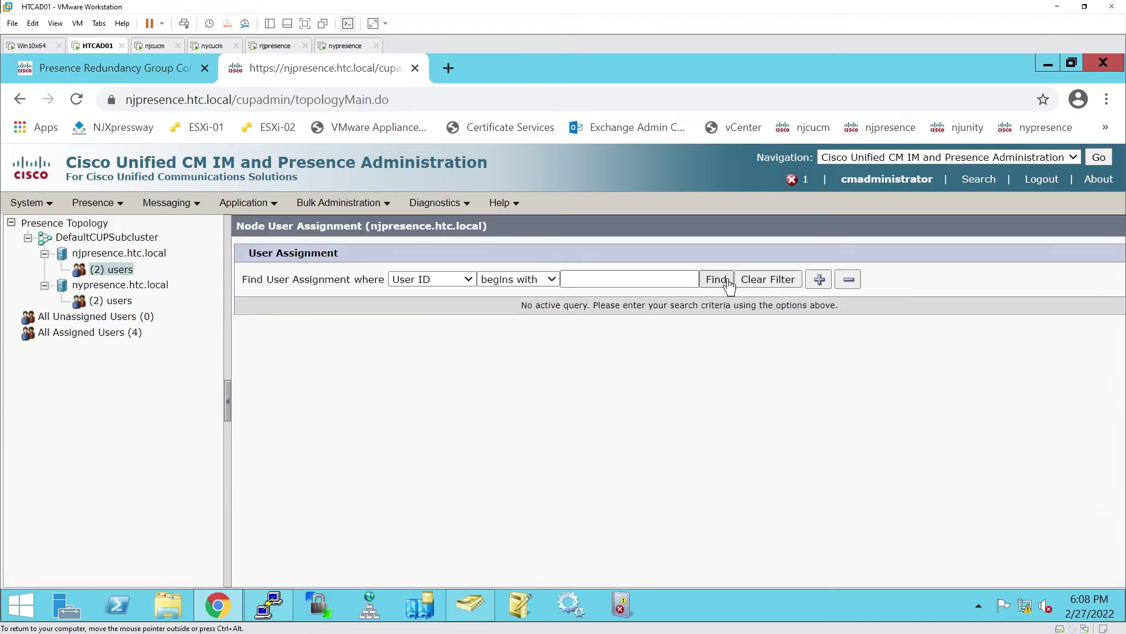
pyautogui.click(717, 280)
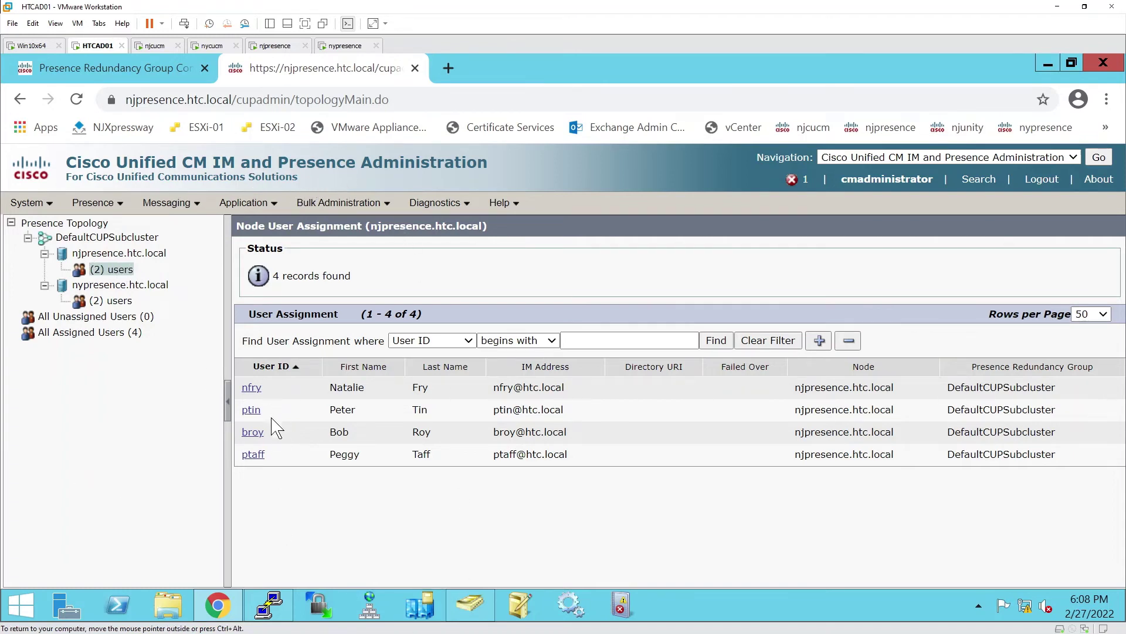
# List nypresence's assigned users, then return to the DefaultCUPSubcluster redundancy group page.
pyautogui.click(114, 304)
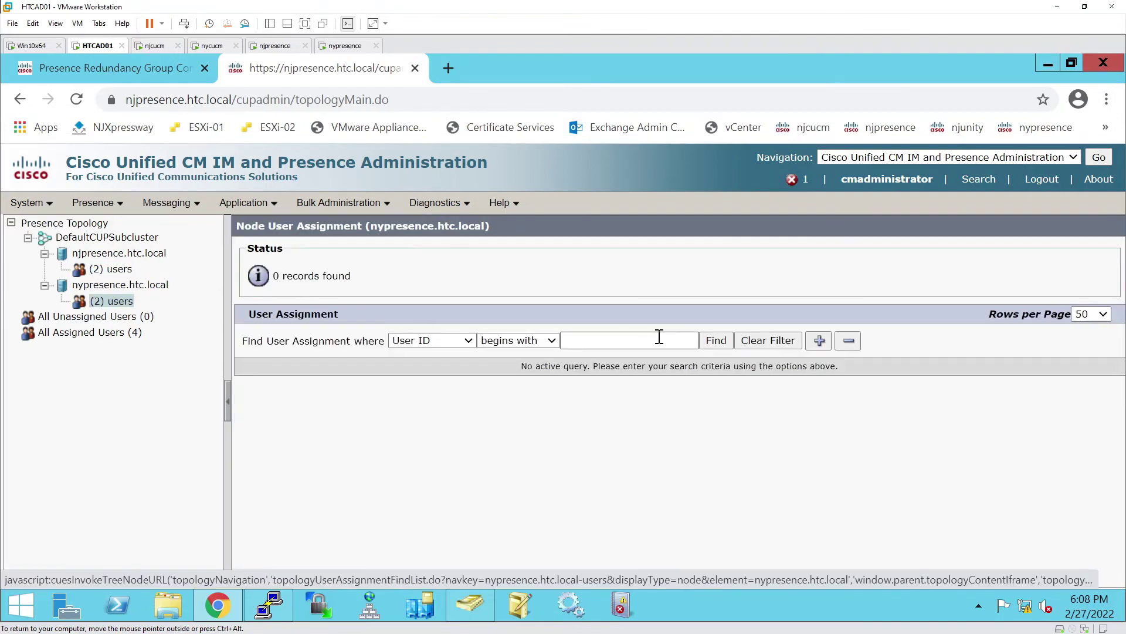
pyautogui.click(714, 346)
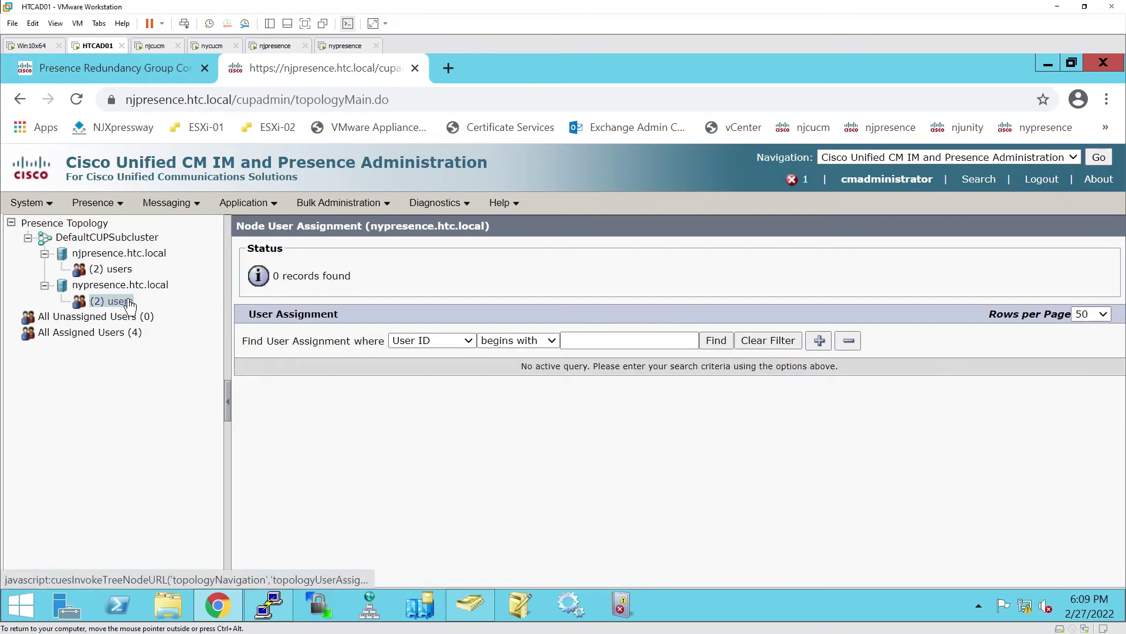
pyautogui.click(146, 73)
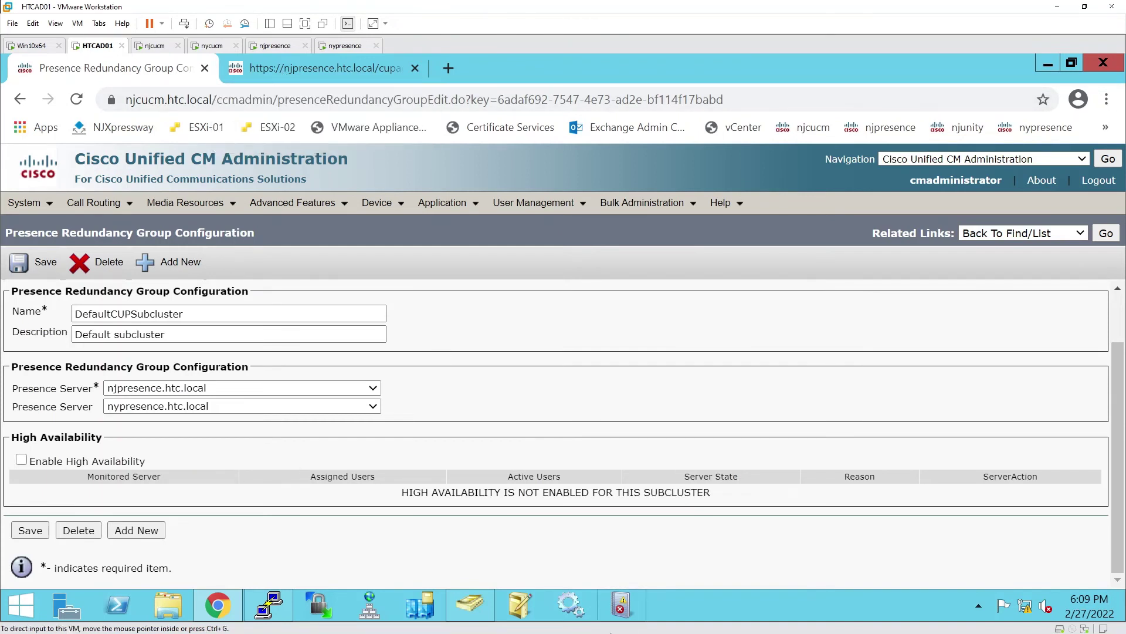
# Restart the nypresence server with 'utils system restart', confirming with 'yes'.
pyautogui.click(269, 605)
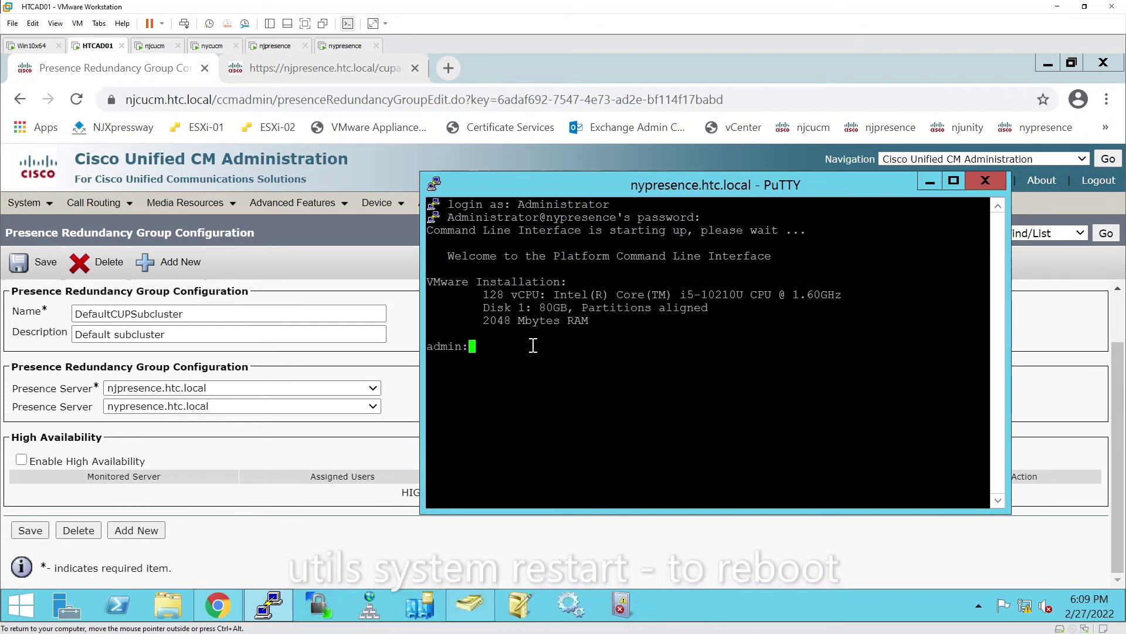
pyautogui.write('utils system restart')
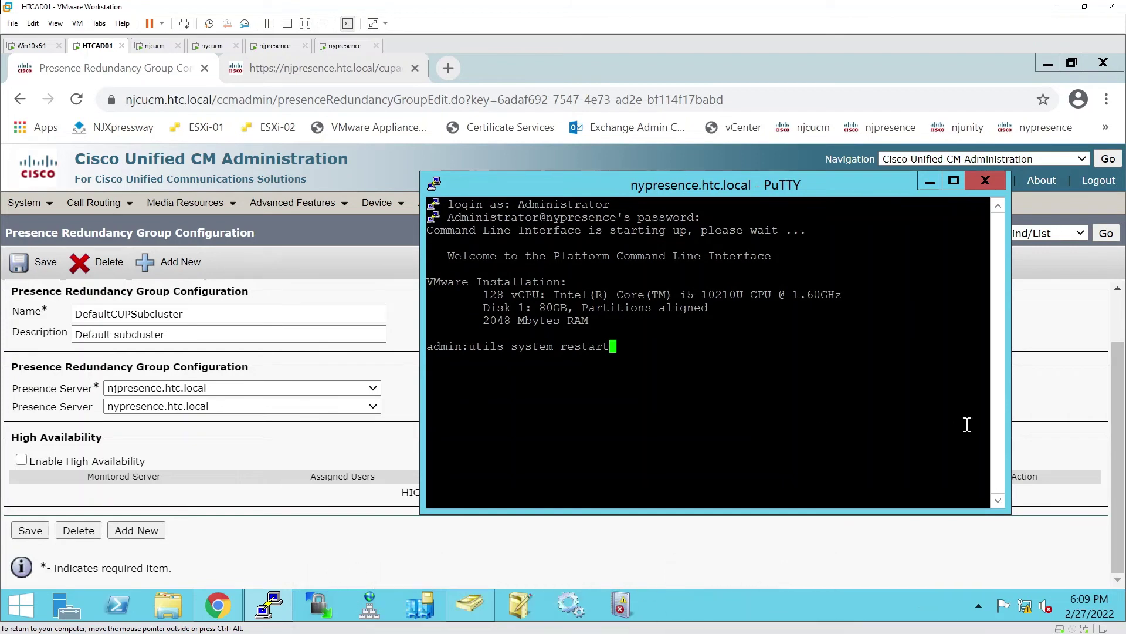
pyautogui.press('Return')
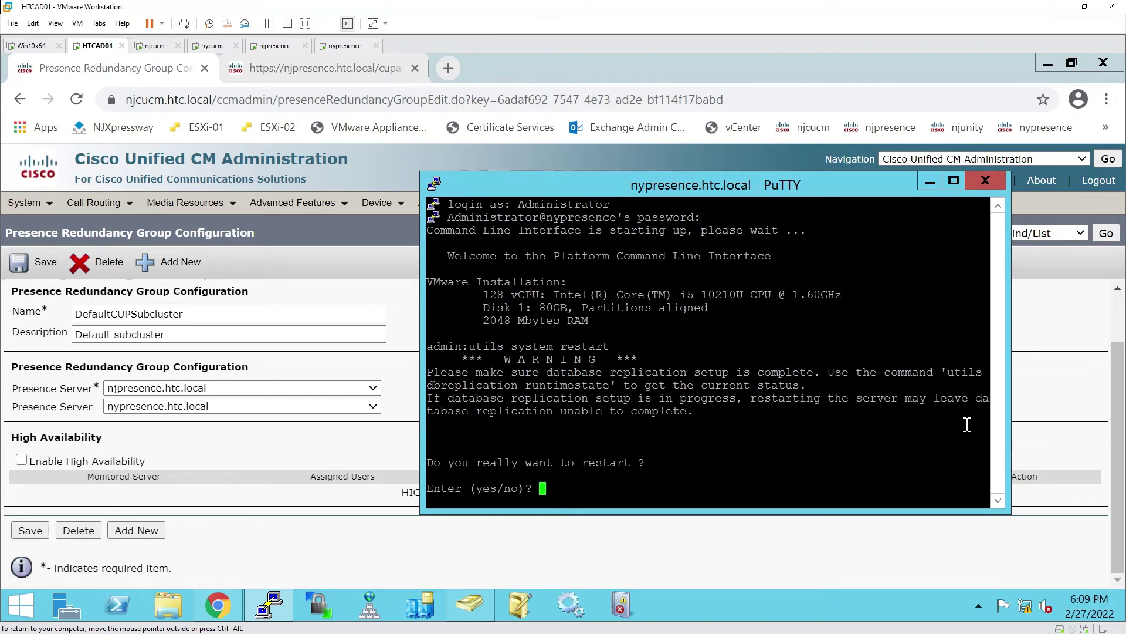
pyautogui.write('yes')
pyautogui.press('Return')
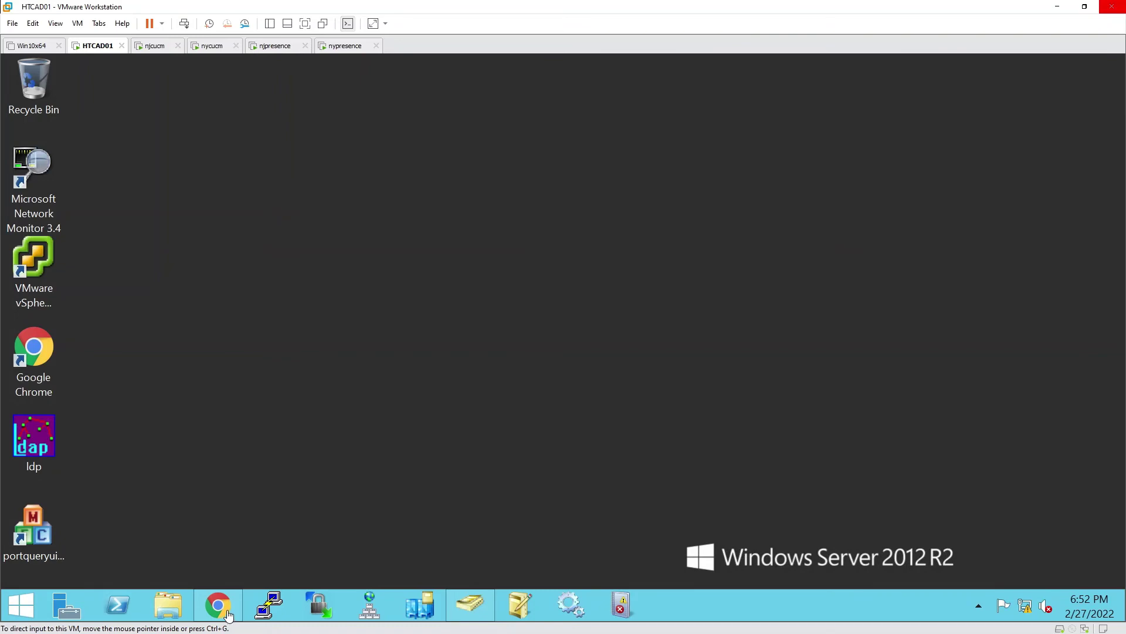
# Turn on Enable High Availability for DefaultCUPSubcluster and save it.
pyautogui.moveTo(229, 616)
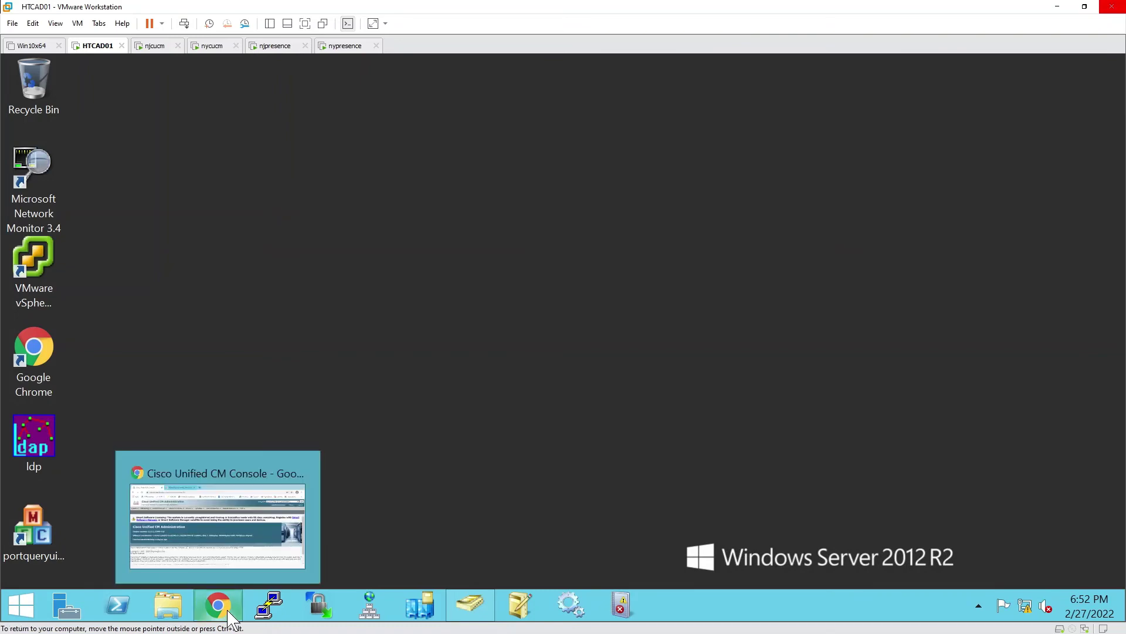
pyautogui.click(222, 473)
pyautogui.click(46, 204)
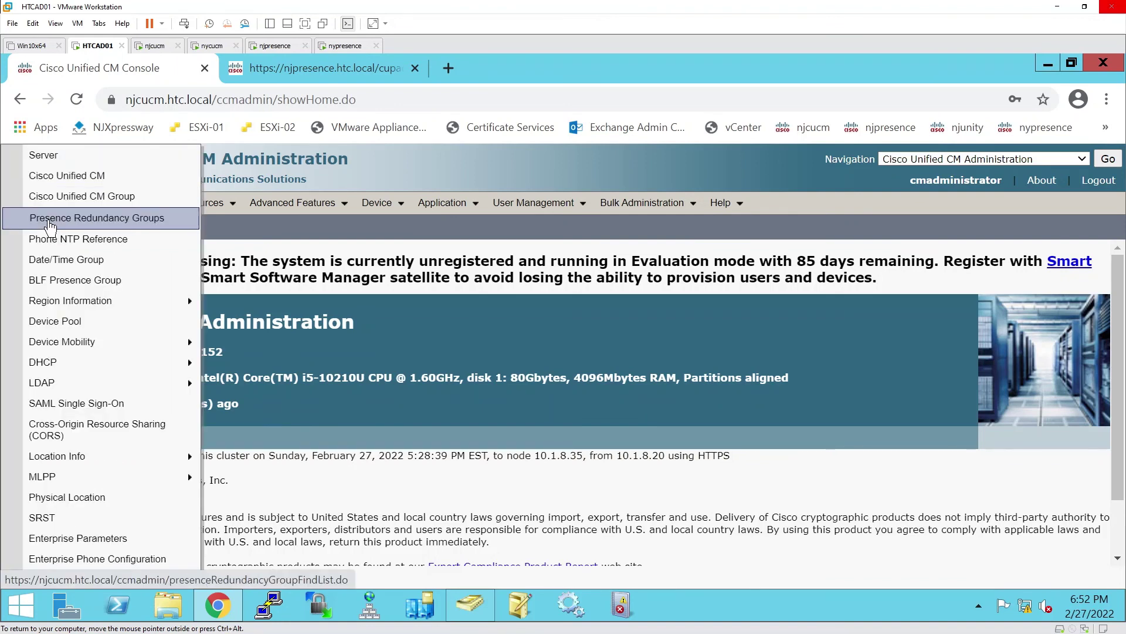
pyautogui.click(50, 226)
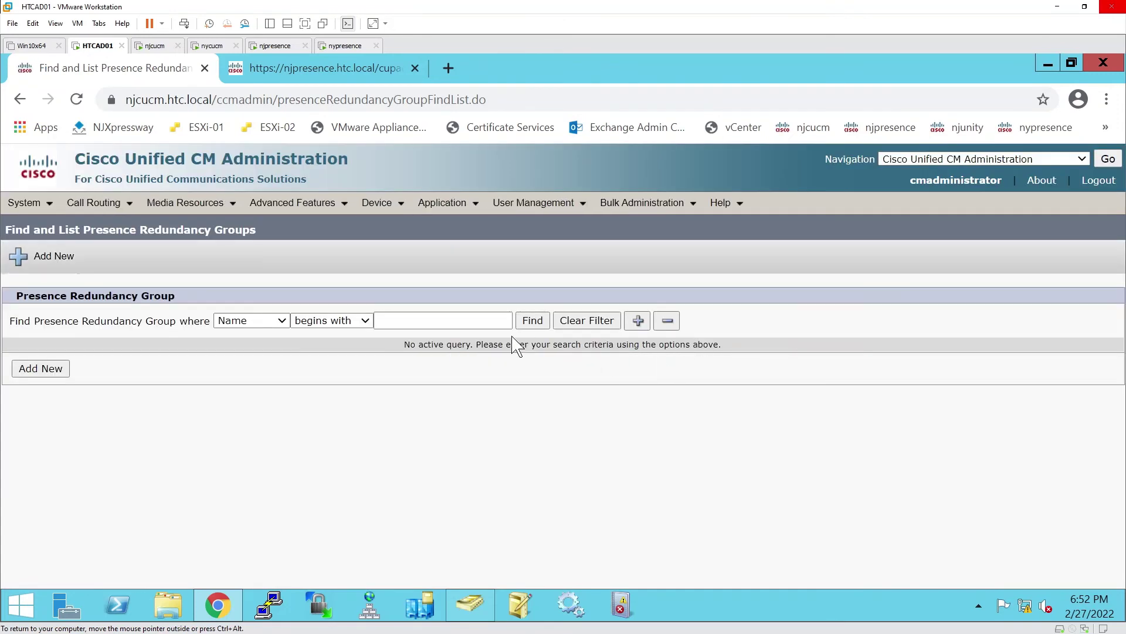
pyautogui.click(534, 322)
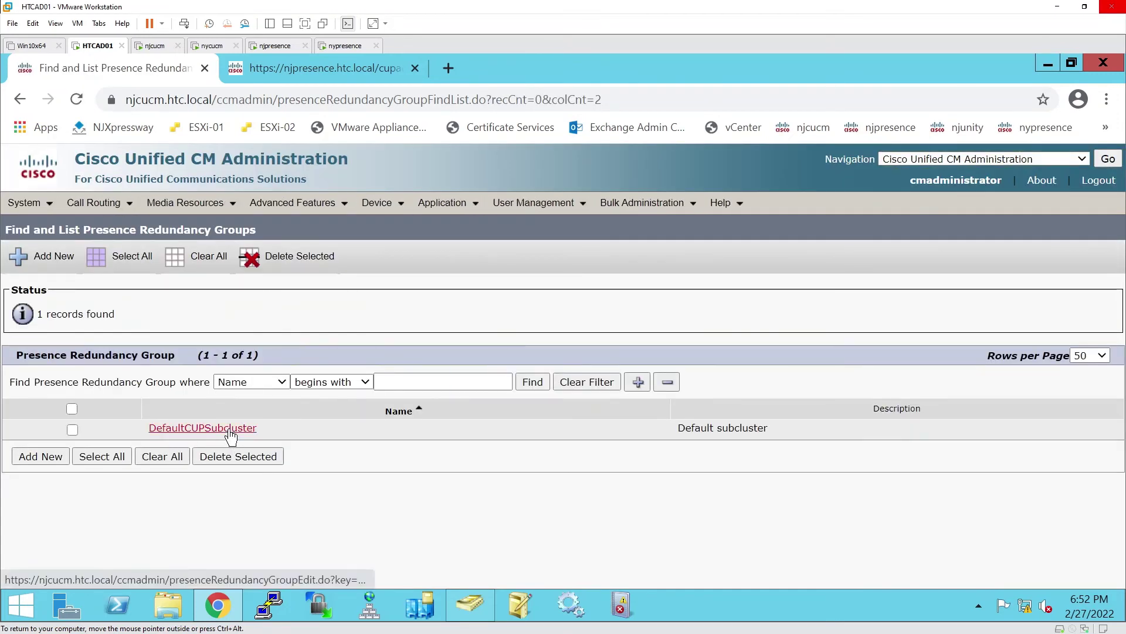
pyautogui.click(229, 435)
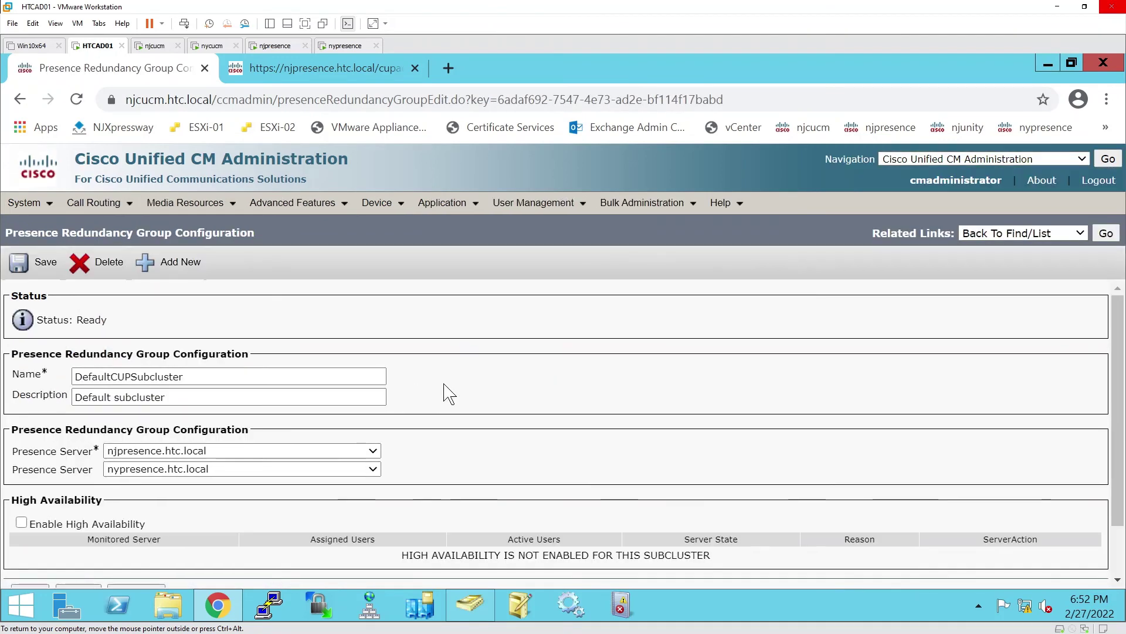
pyautogui.scroll(-1, 449, 393)
pyautogui.click(21, 459)
pyautogui.click(29, 531)
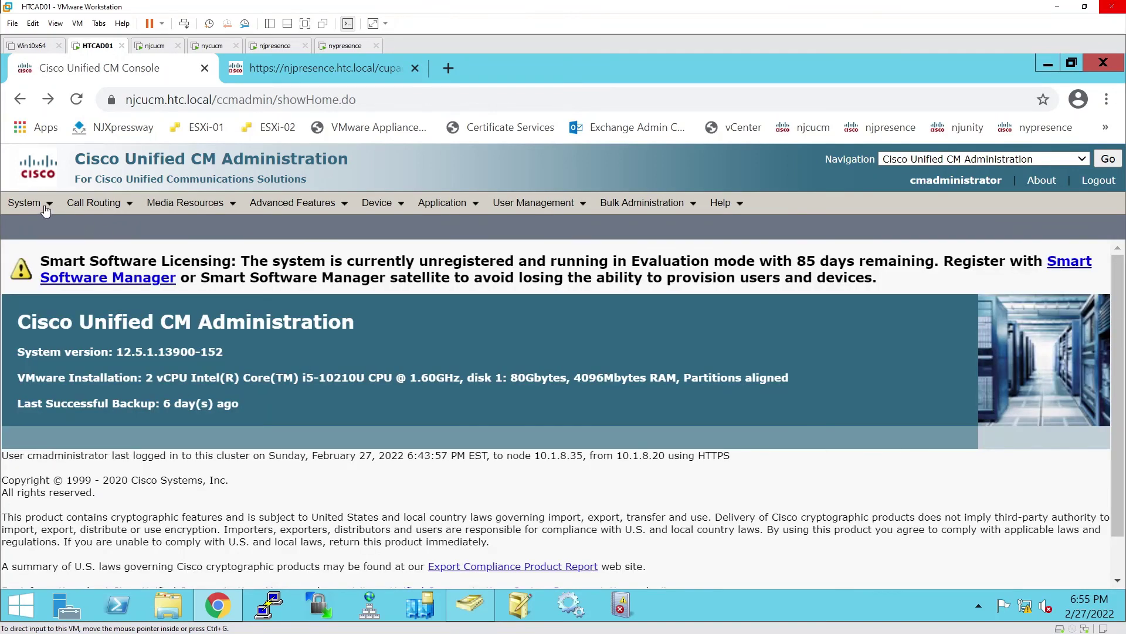
# Reopen DefaultCUPSubcluster to confirm High Availability is on, with njpresence holding 4 users.
pyautogui.moveTo(46, 210)
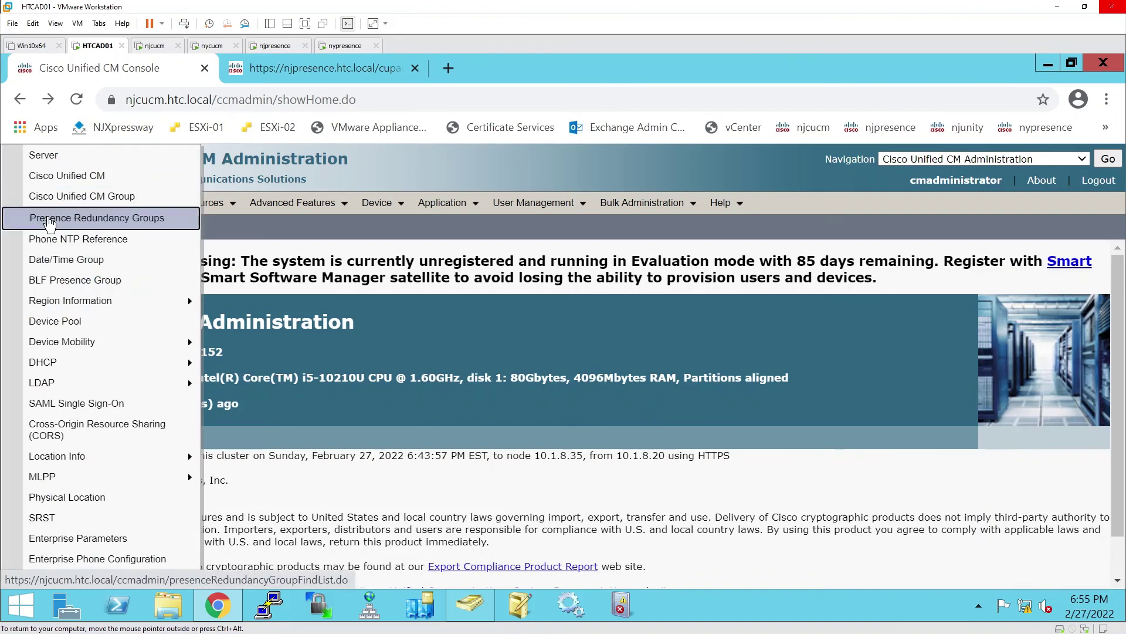
pyautogui.click(50, 219)
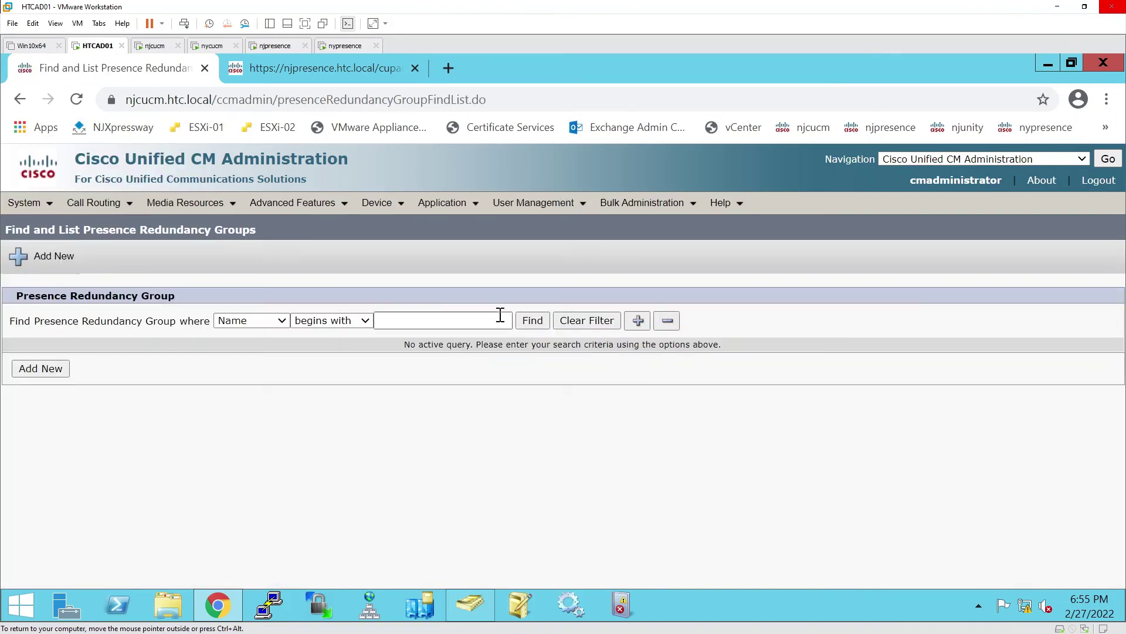
pyautogui.click(529, 322)
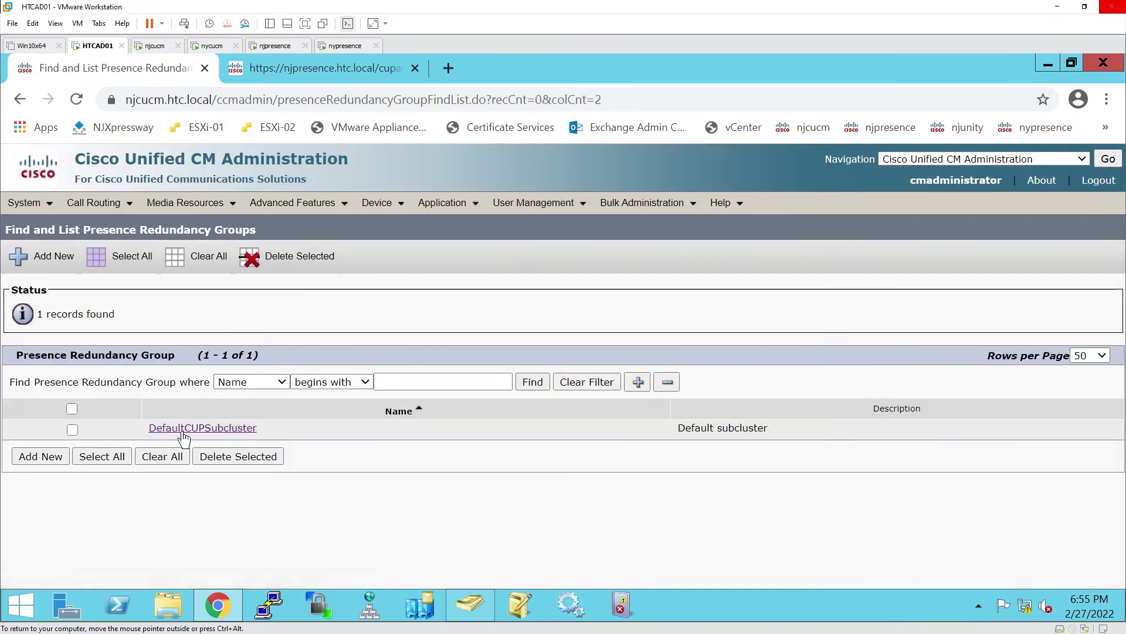
pyautogui.click(184, 434)
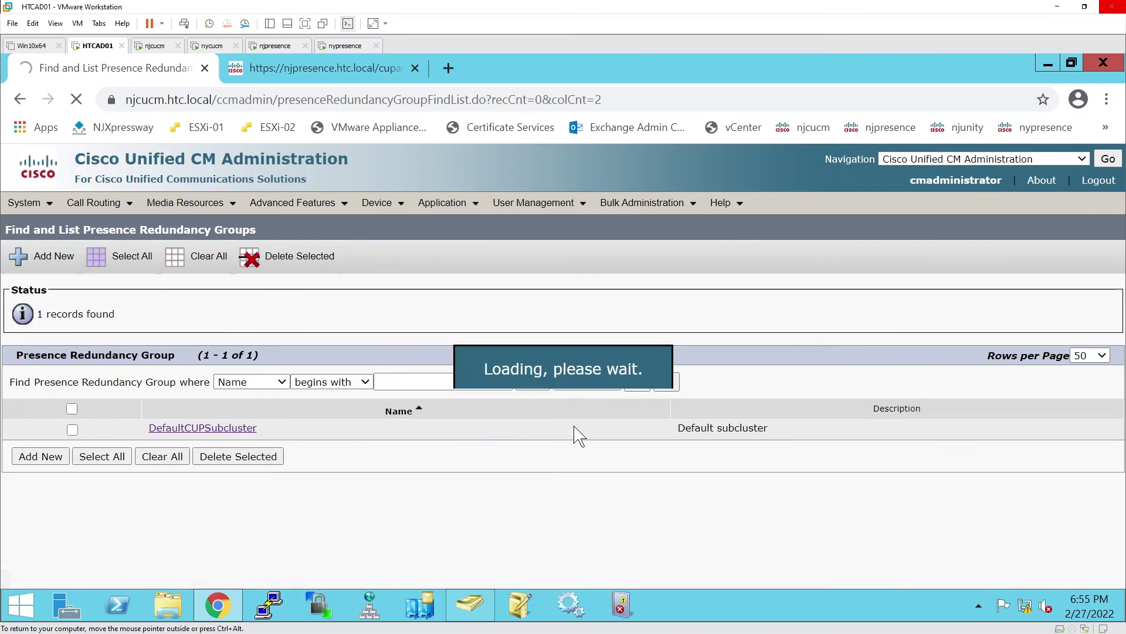
pyautogui.scroll(-2, 579, 437)
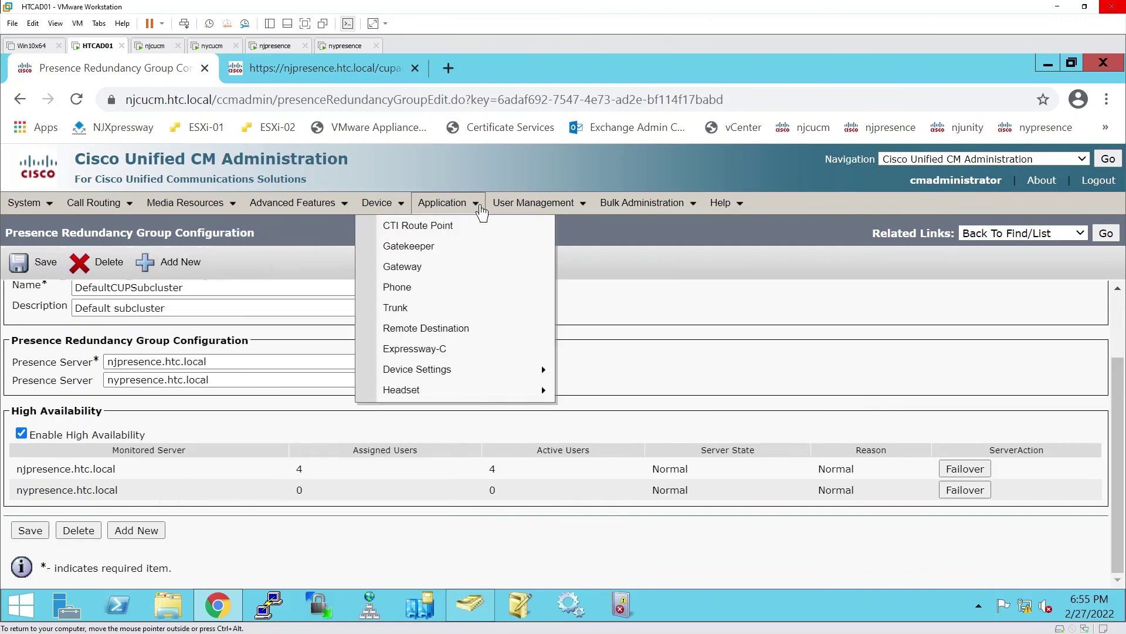
# Rebalance the presence users across both servers from the Assign Presence Users page.
pyautogui.moveTo(514, 207)
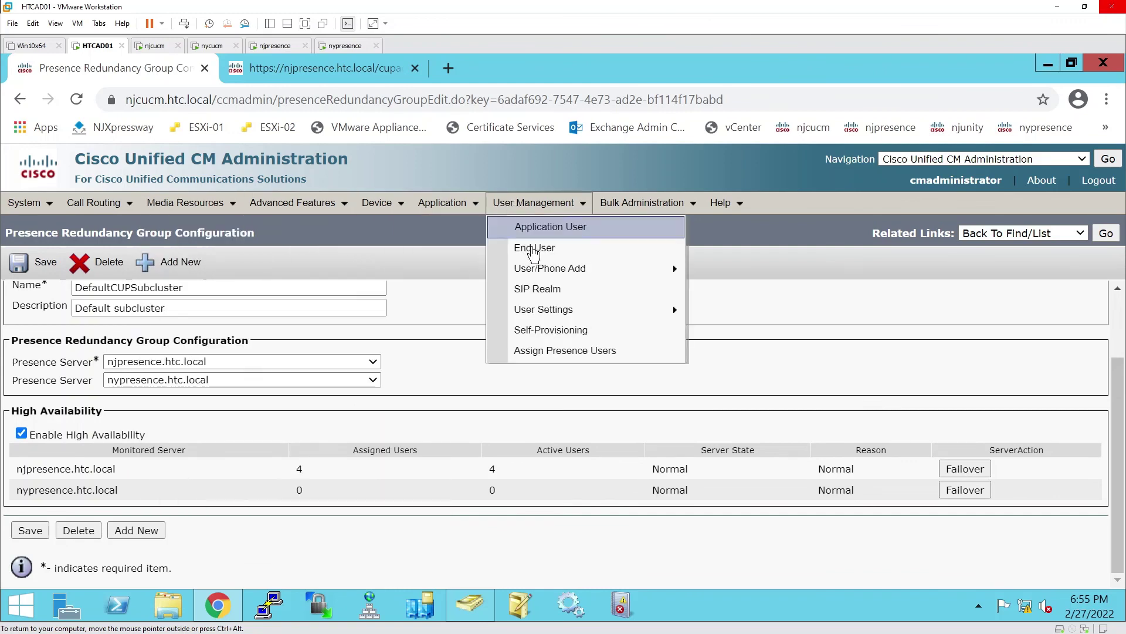
pyautogui.click(532, 350)
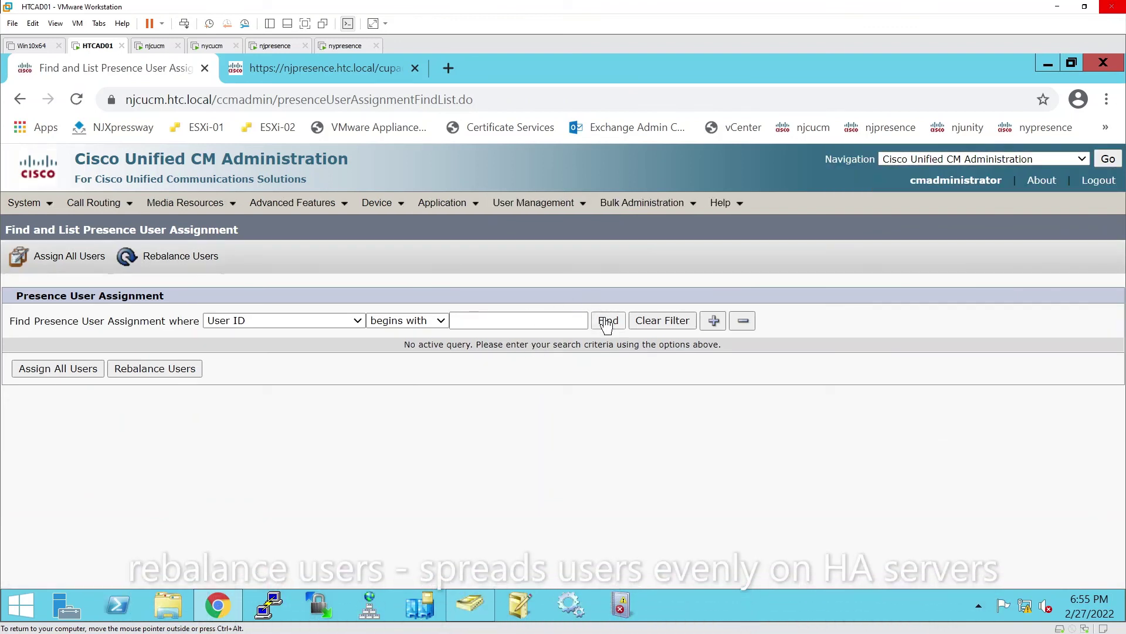
pyautogui.click(176, 375)
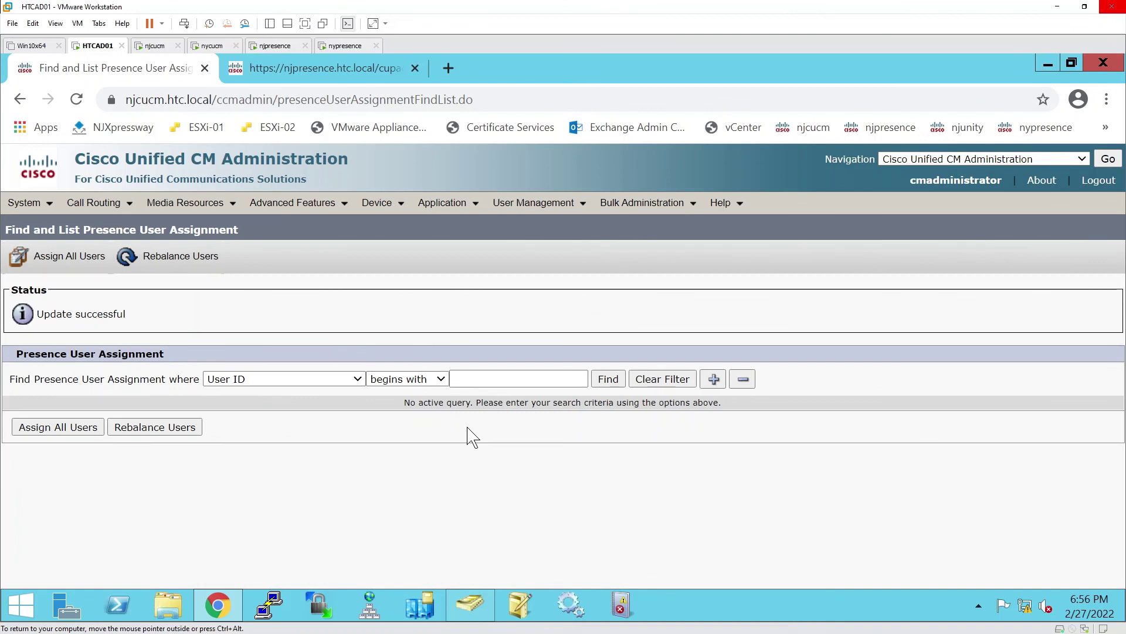
# Check DefaultCUPSubcluster's High Availability table shows 2 assigned and 2 active users per server.
pyautogui.moveTo(46, 206)
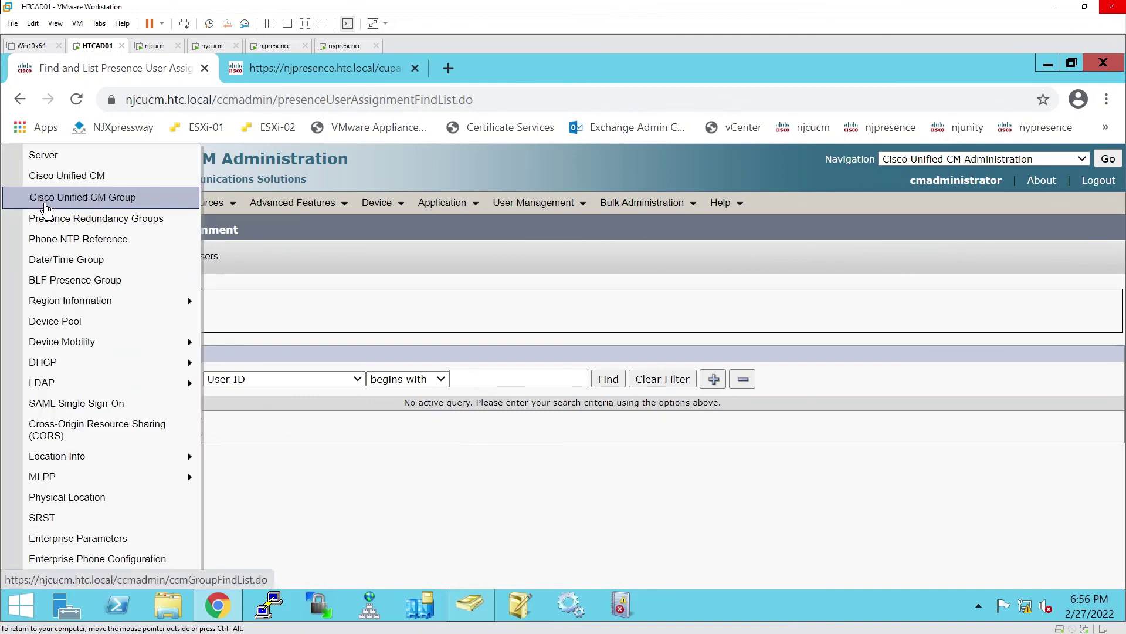
pyautogui.click(51, 218)
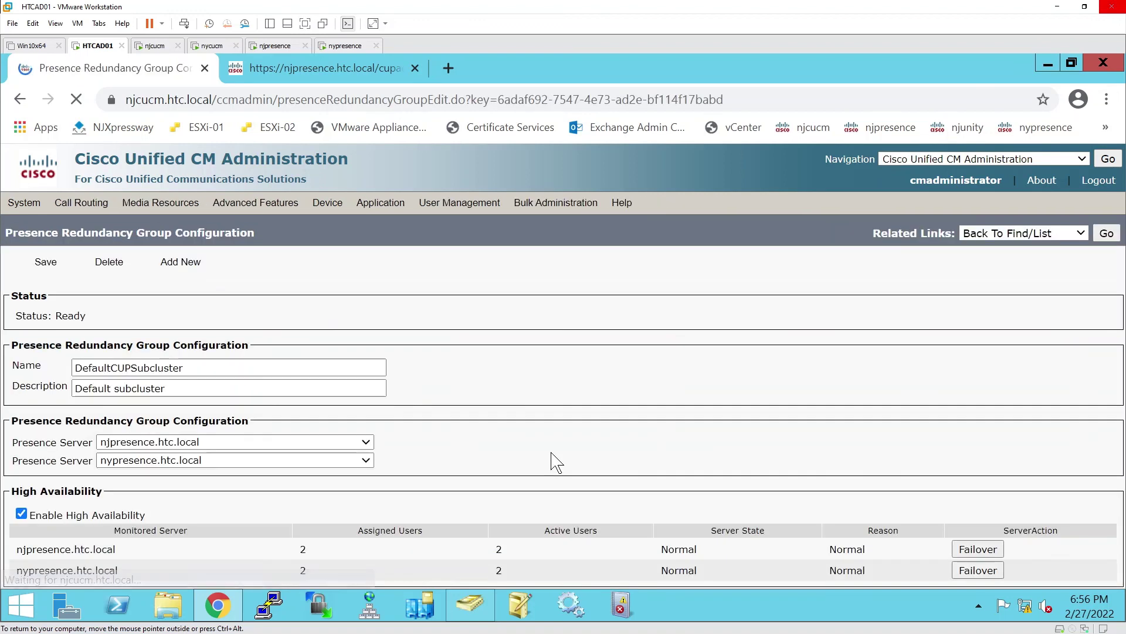
pyautogui.scroll(-2, 556, 461)
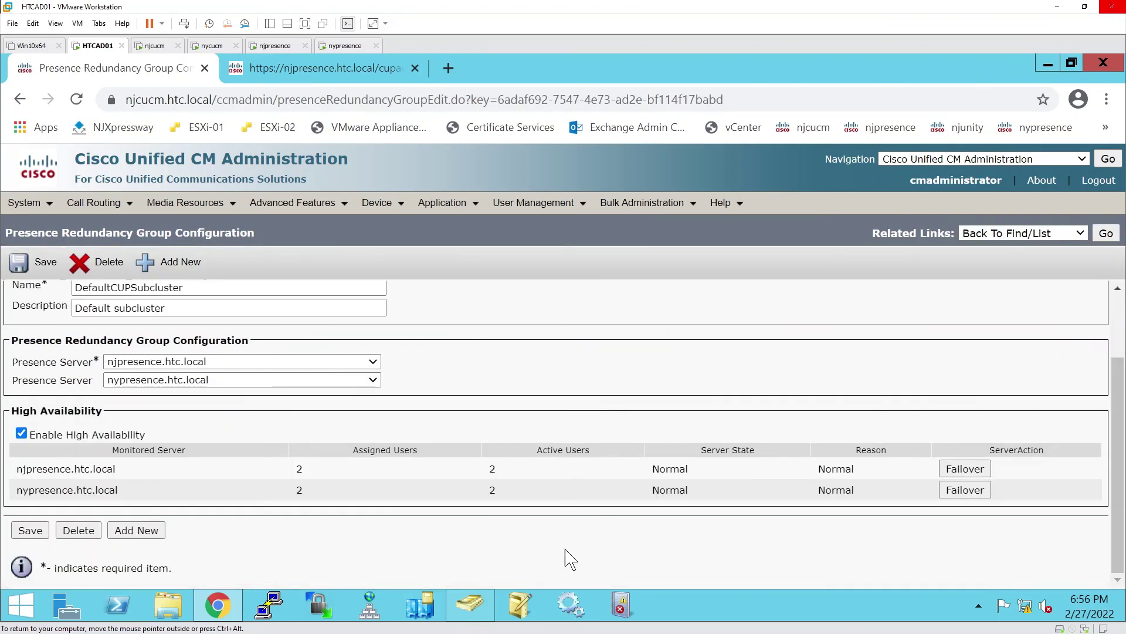